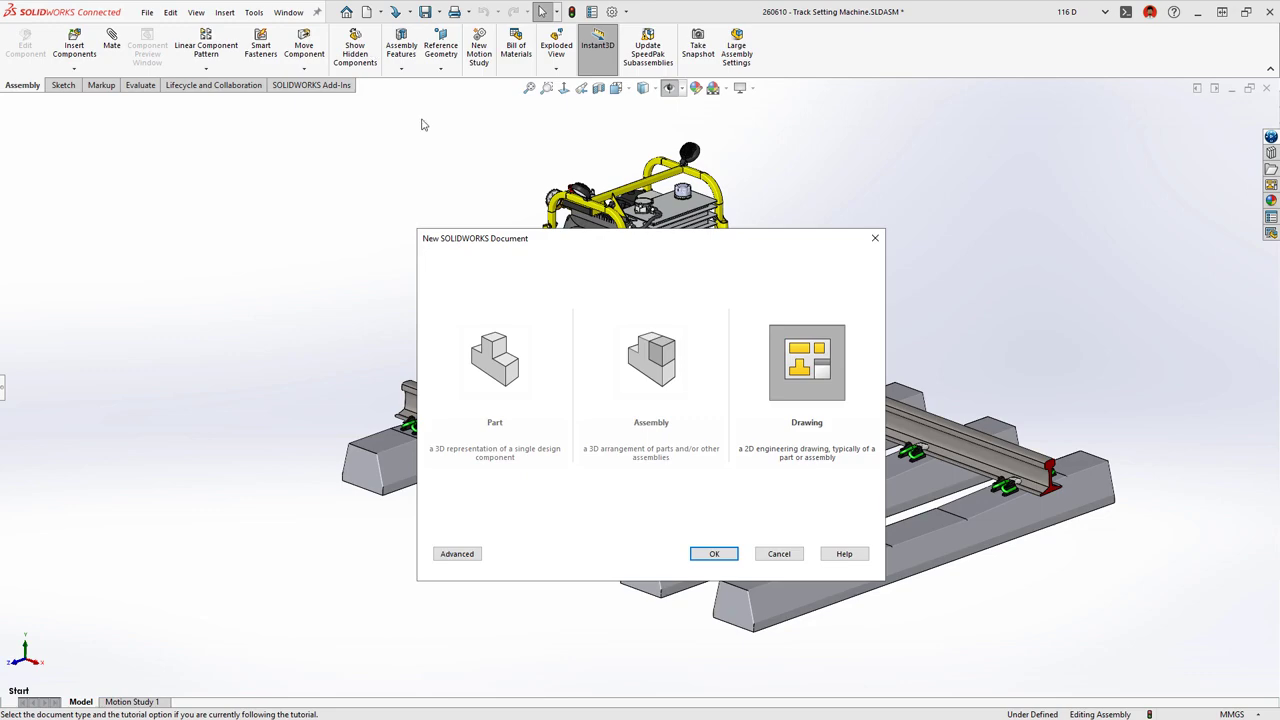
# Create a new drawing with an isometric view of the Track Setting Machine assembly and set the sheet scale to 1:12.
pyautogui.click(777, 371)
pyautogui.click(712, 554)
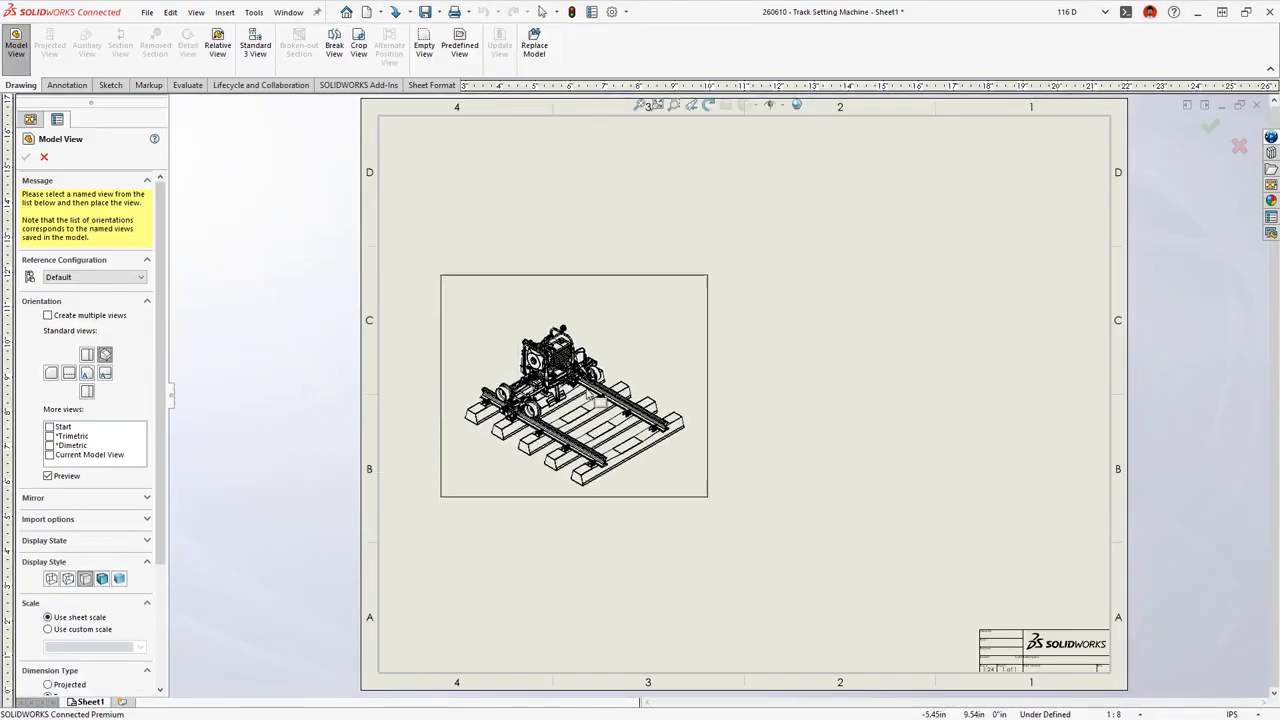
pyautogui.click(731, 442)
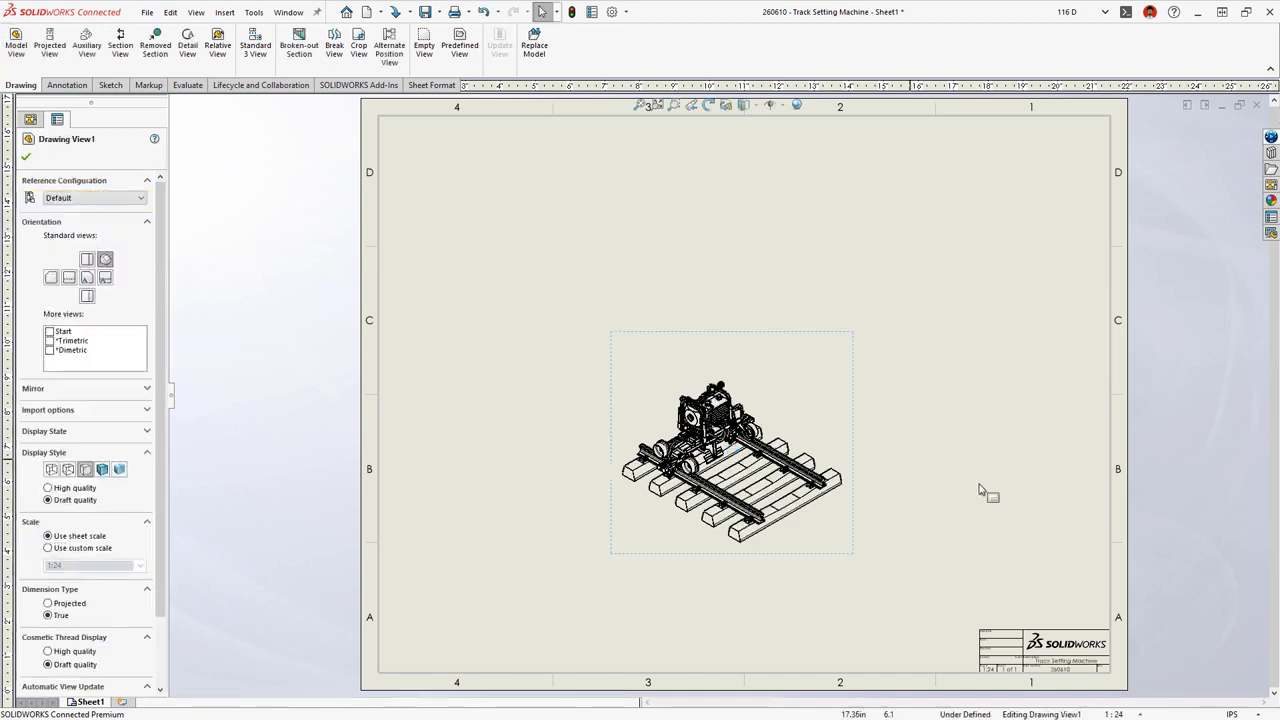
pyautogui.click(1140, 714)
pyautogui.click(1125, 450)
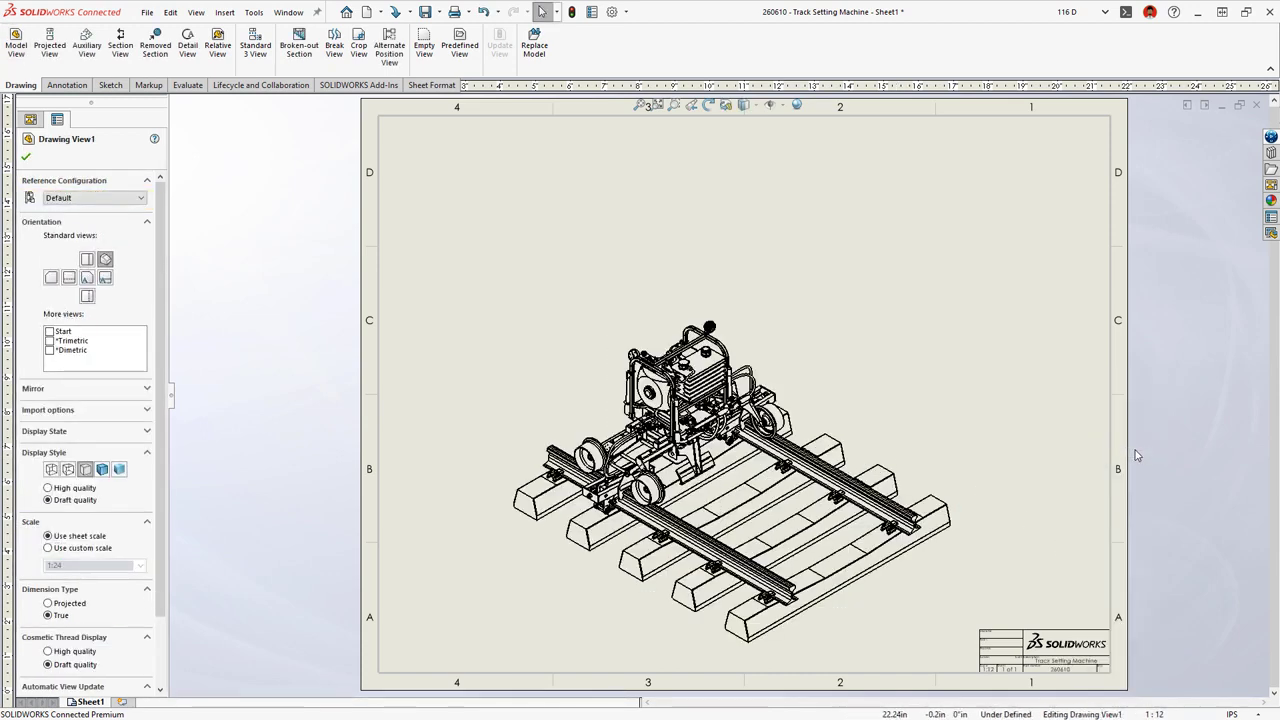
# Insert a top-level bill of materials from the bom-simple template for the isometric view and auto-balloon the view.
pyautogui.click(903, 423)
pyautogui.press('s')
pyautogui.click(1043, 432)
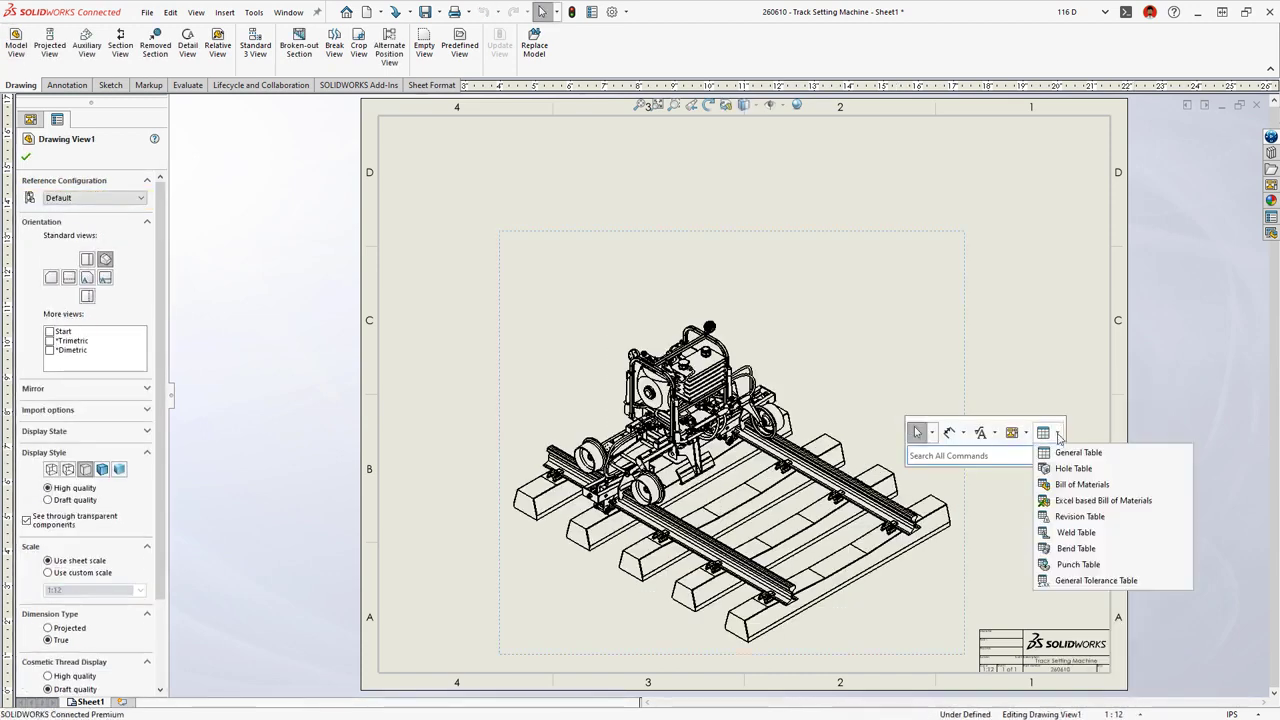
pyautogui.click(1049, 485)
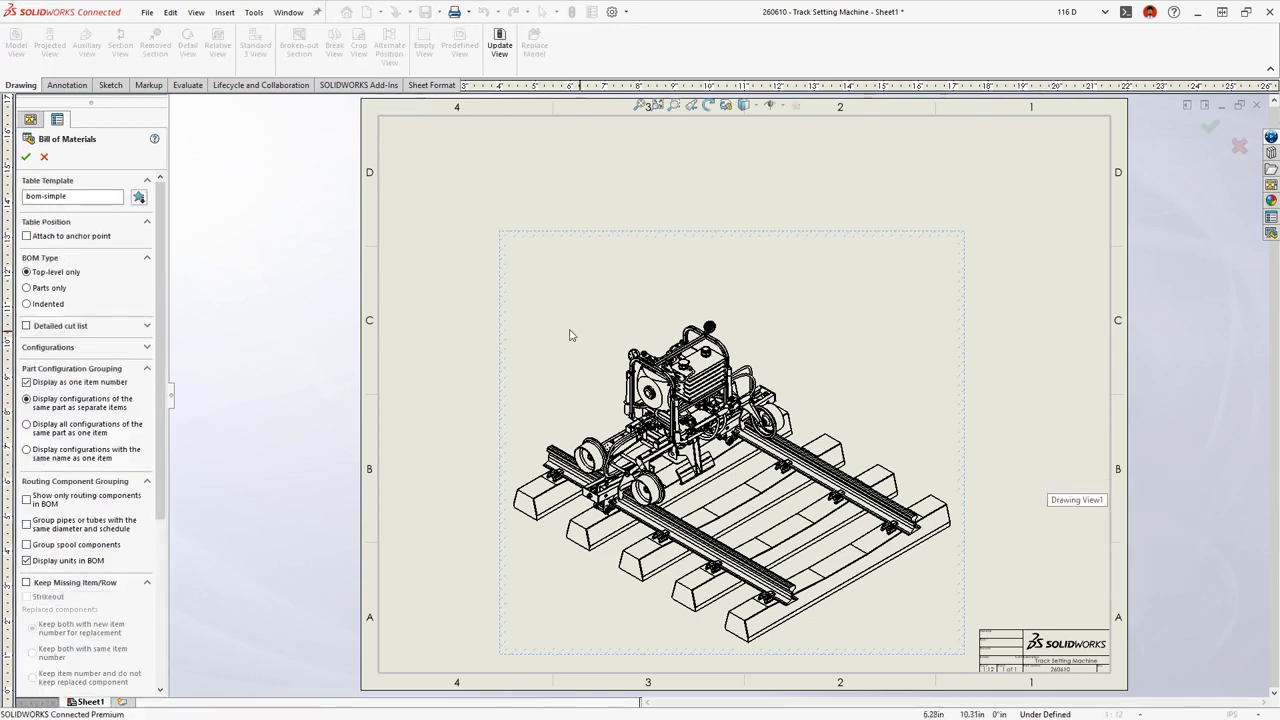
pyautogui.click(26, 157)
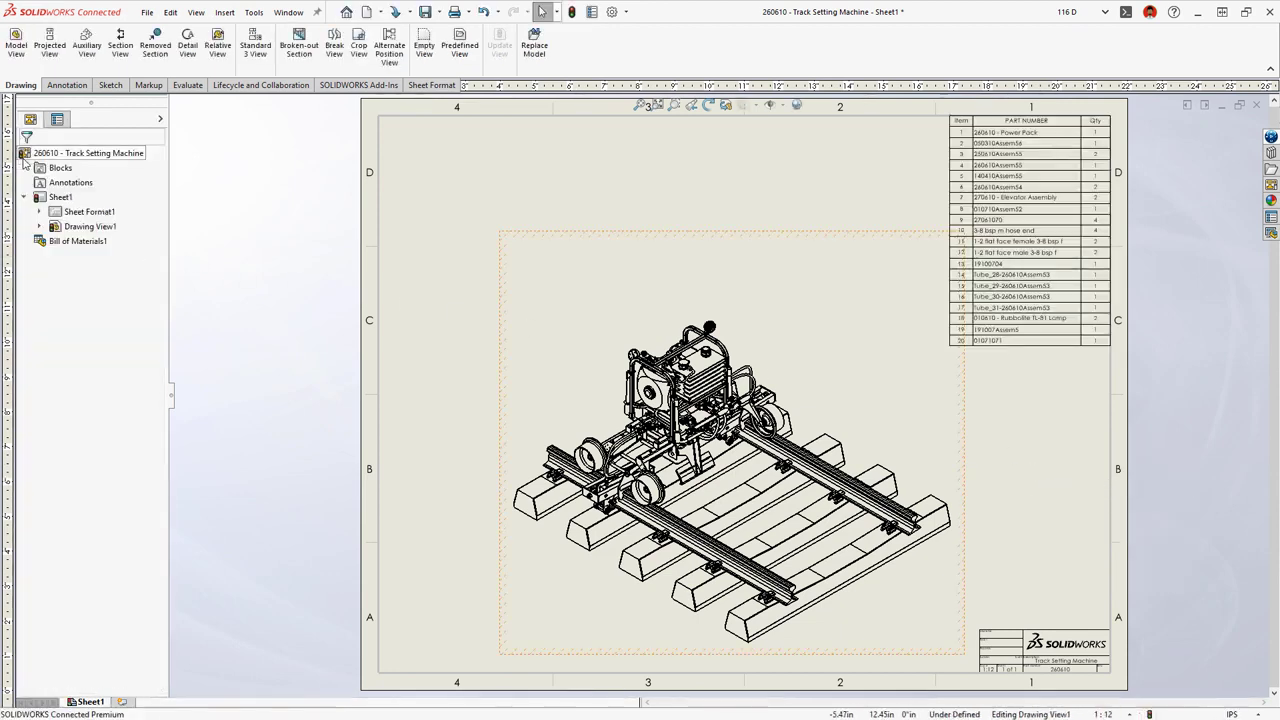
pyautogui.moveTo(456, 362); pyautogui.dragTo(508, 363, button='right')
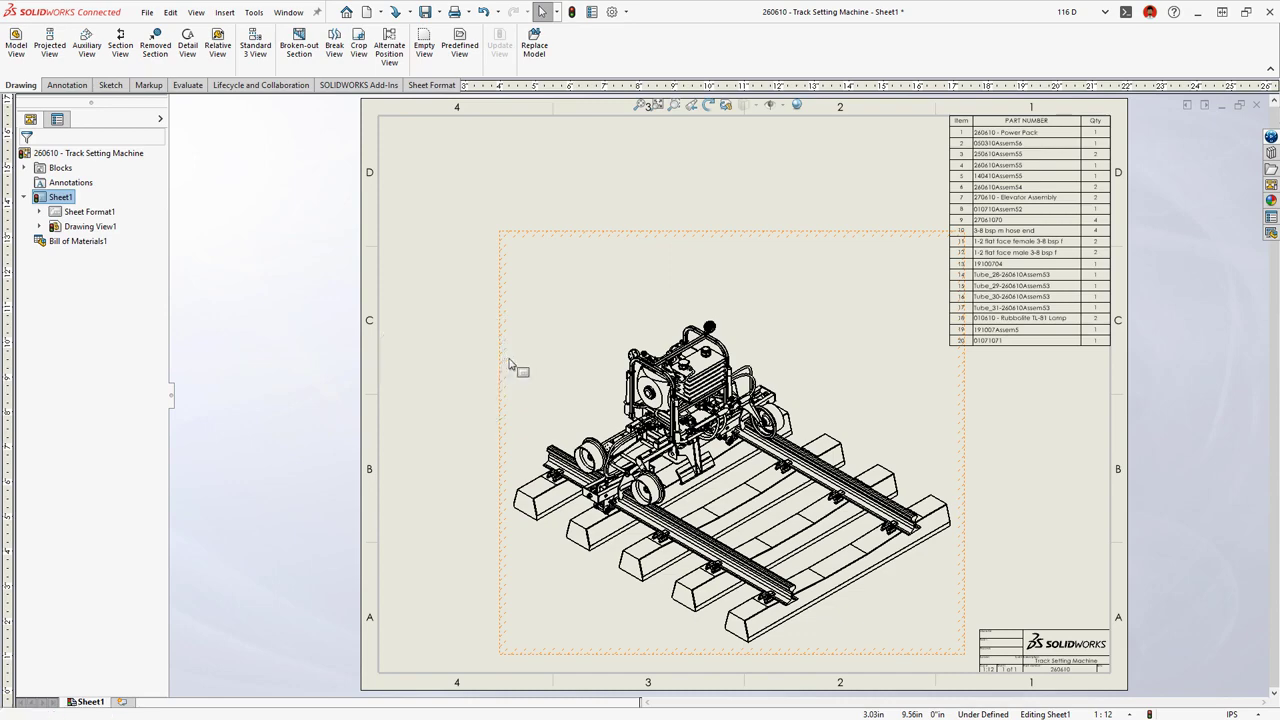
pyautogui.press('Return')
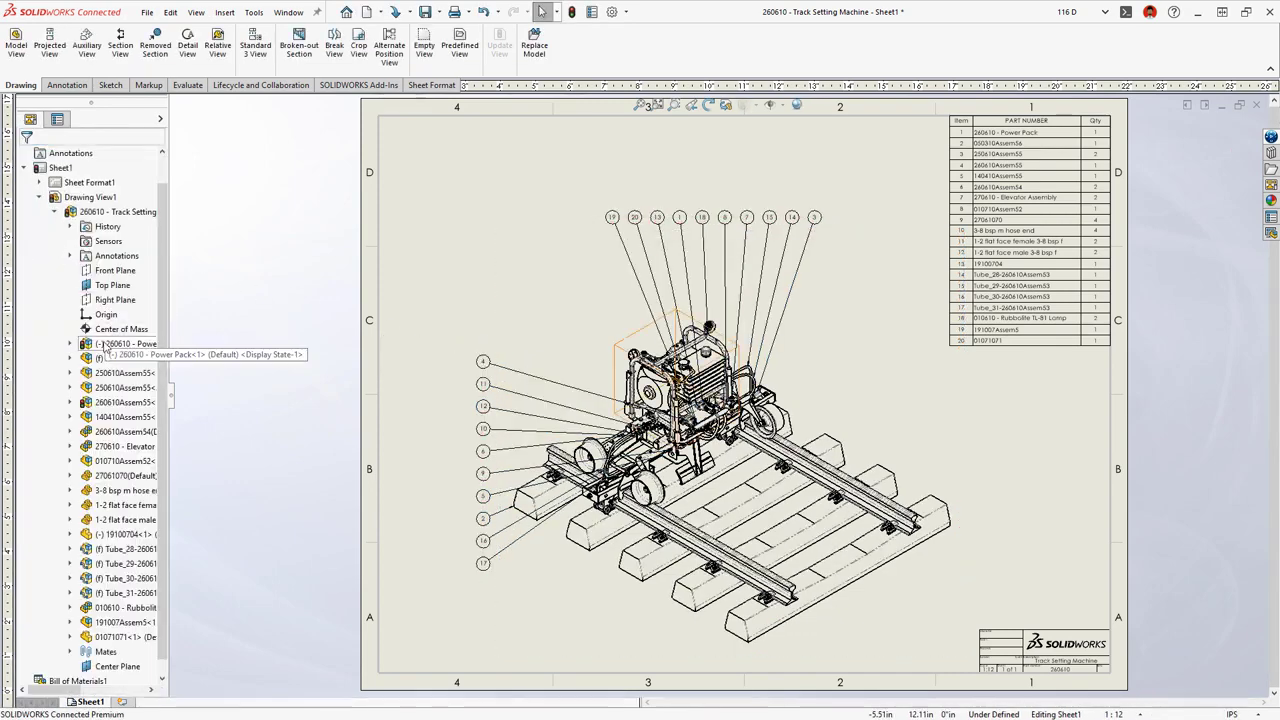
# Open the existing component drawings level by level: Power Pack, its Power Pack Frame, and the frame weldment.
pyautogui.rightClick(105, 344)
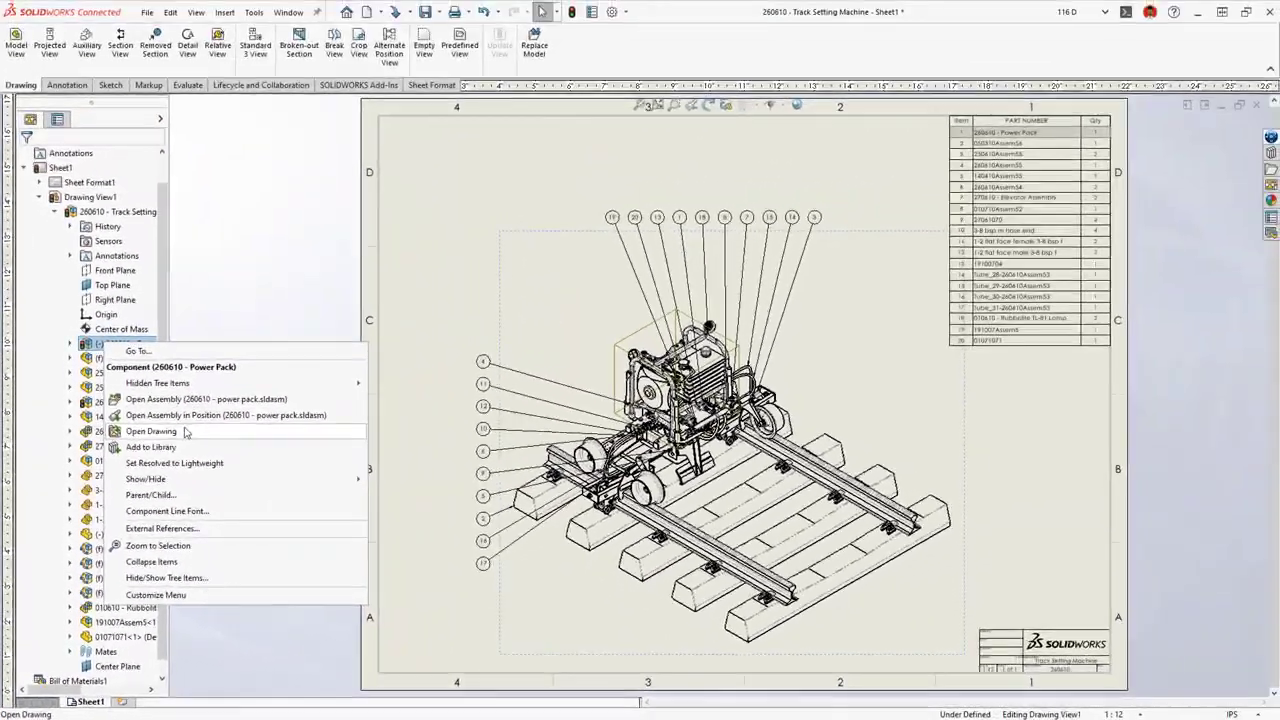
pyautogui.click(185, 432)
pyautogui.rightClick(359, 176)
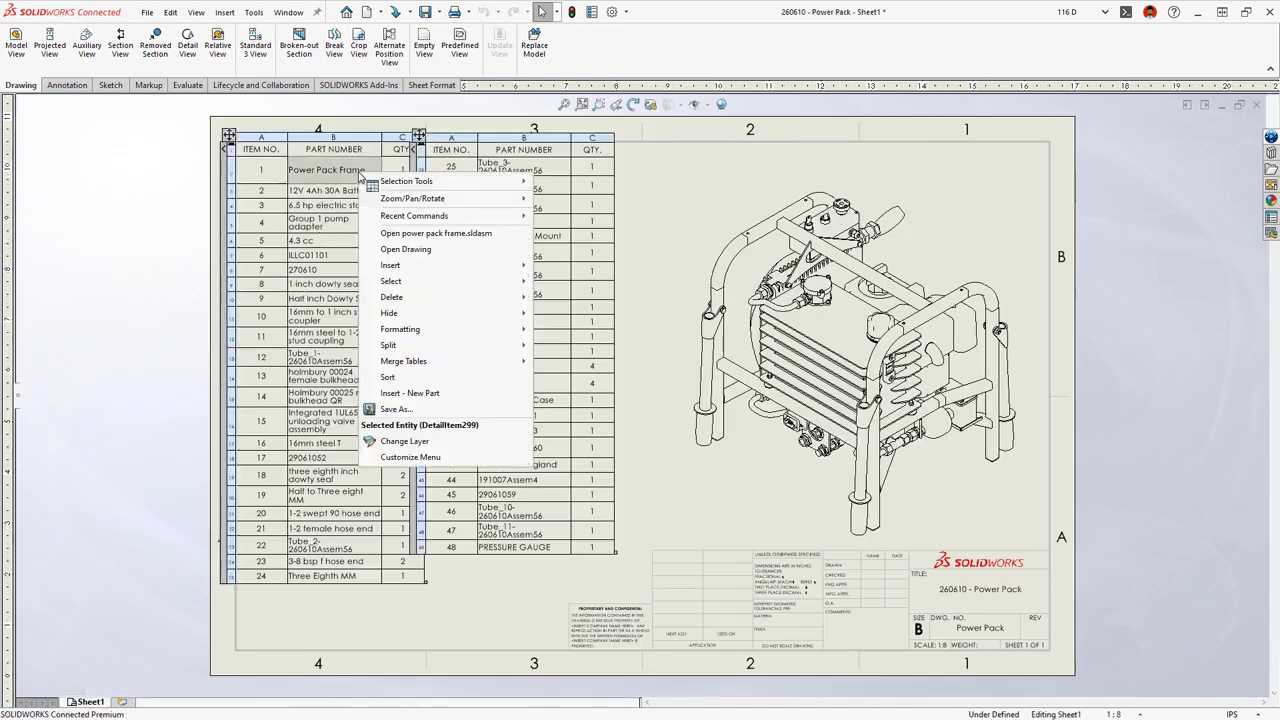
pyautogui.click(404, 249)
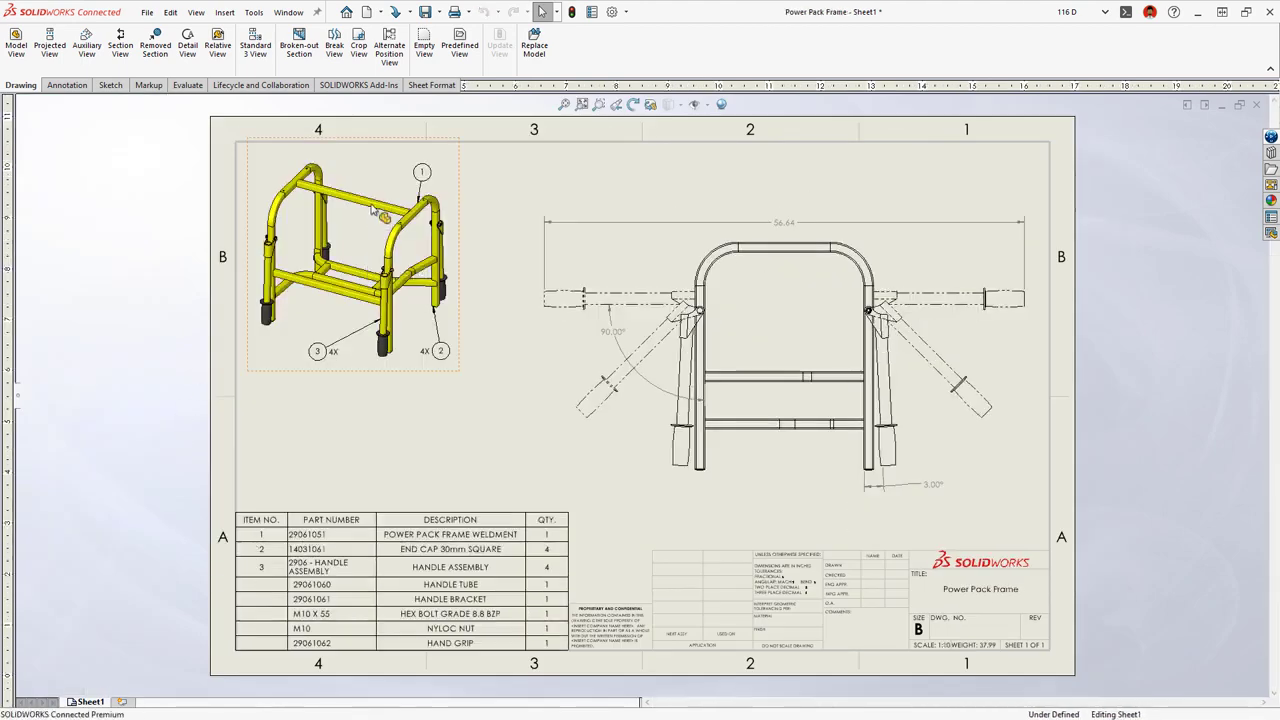
pyautogui.click(375, 210)
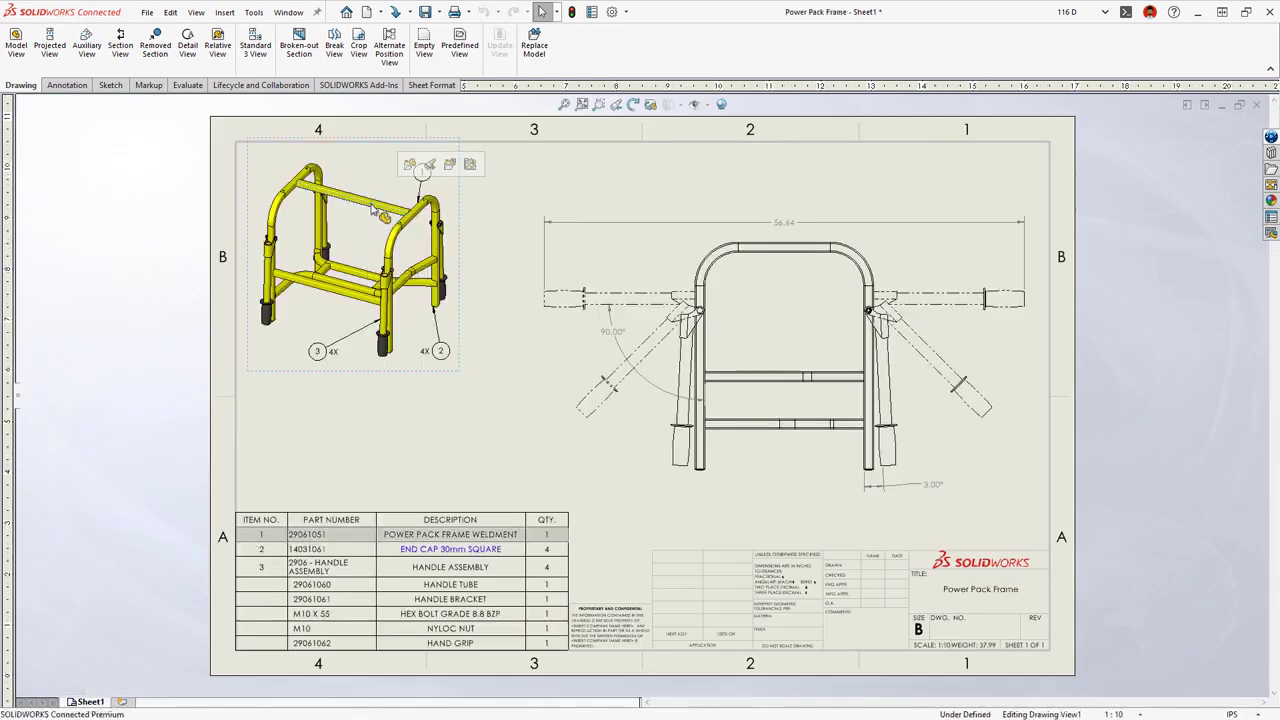
pyautogui.click(470, 166)
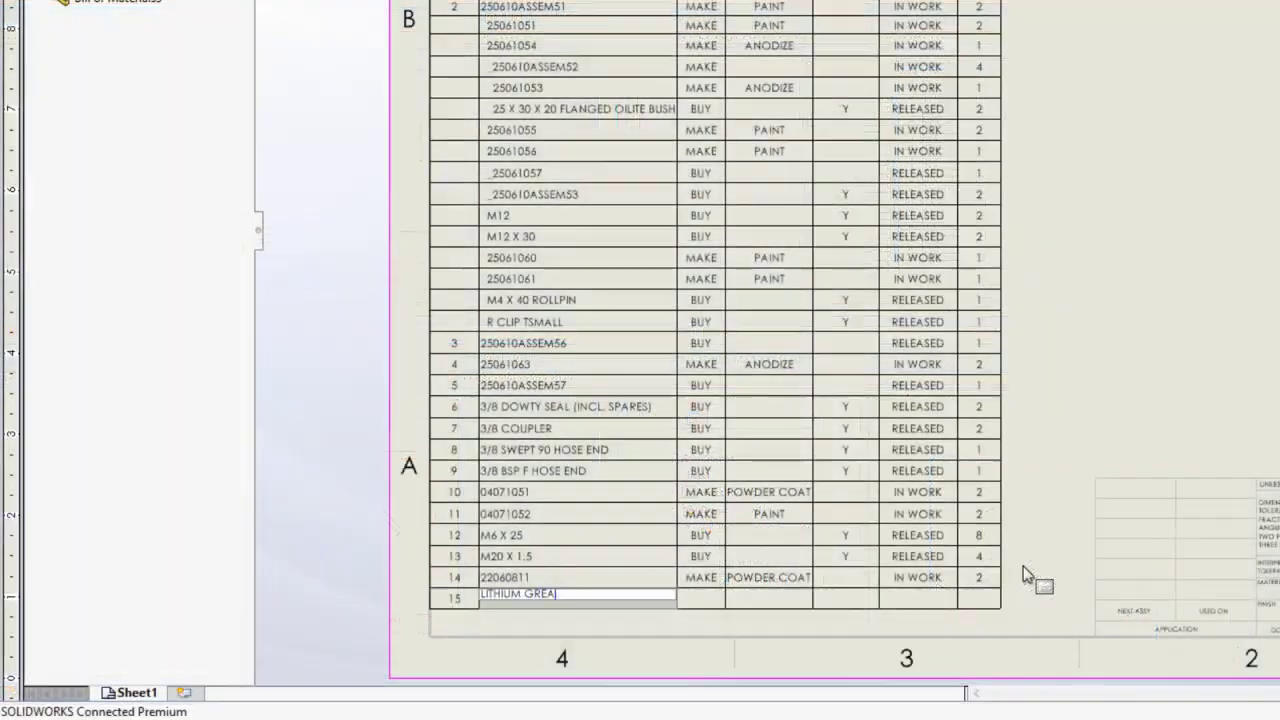
# Fill in bill of materials row 15 with part number LITHIUM GREASE, source BUY, maturity RELEASED and quantity 1.
pyautogui.write('SE')
pyautogui.press('Tab')
pyautogui.write('BUY')
pyautogui.press('Tab')
pyautogui.press('Tab')
pyautogui.press('Tab')
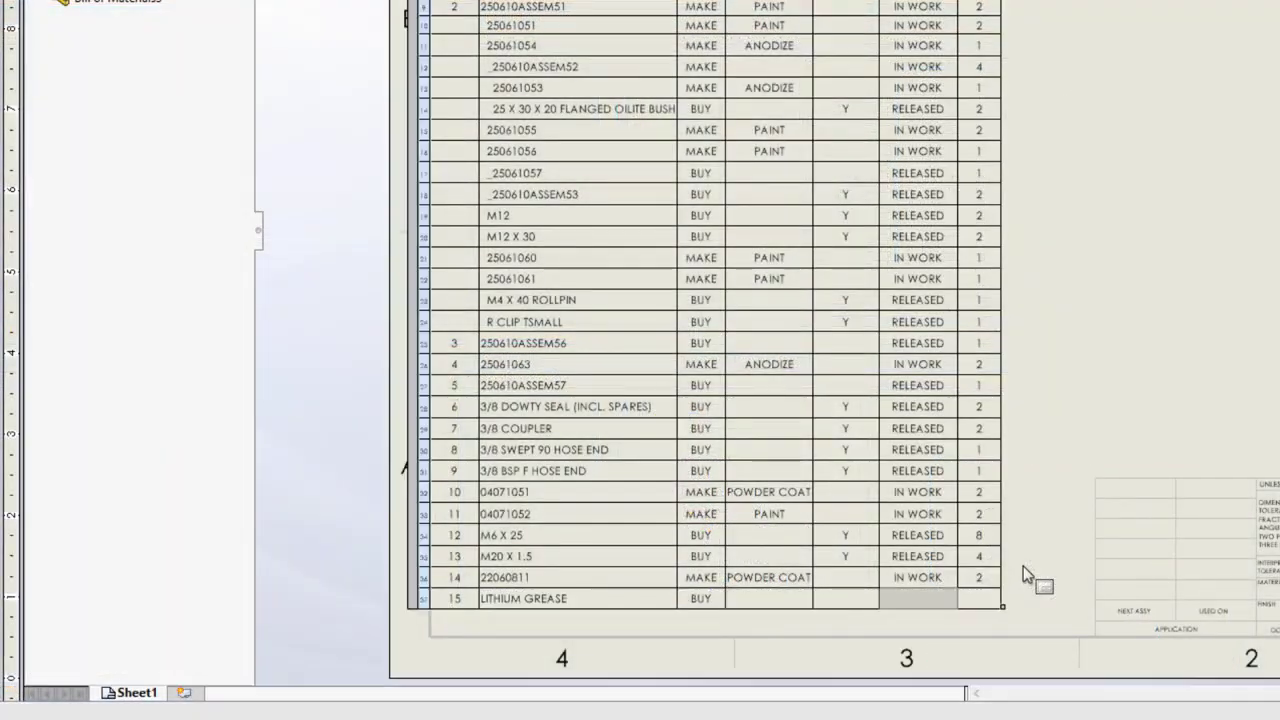
pyautogui.write('RELEASED')
pyautogui.press('Tab')
pyautogui.write('1')
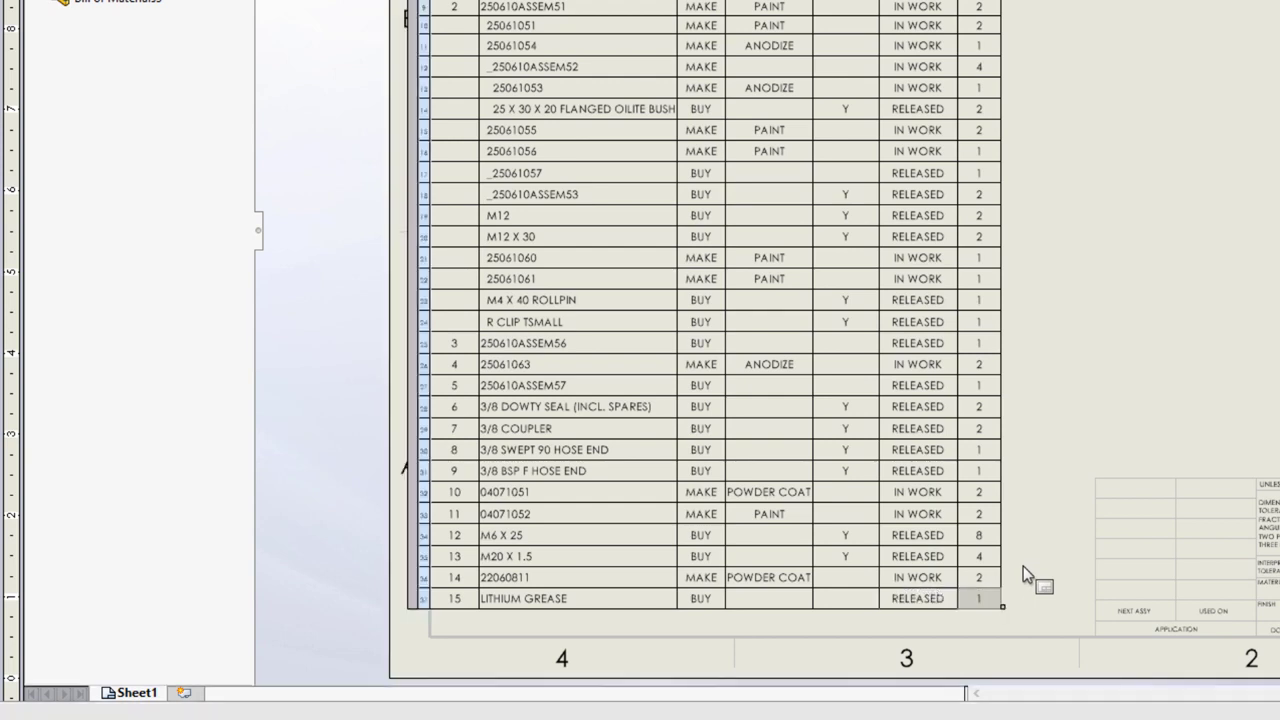
# Override the quantity of the 3/8 DOWTY SEAL (INCL. SPARES) row with 4, and restore its original value.
pyautogui.click(980, 410)
pyautogui.write('4')
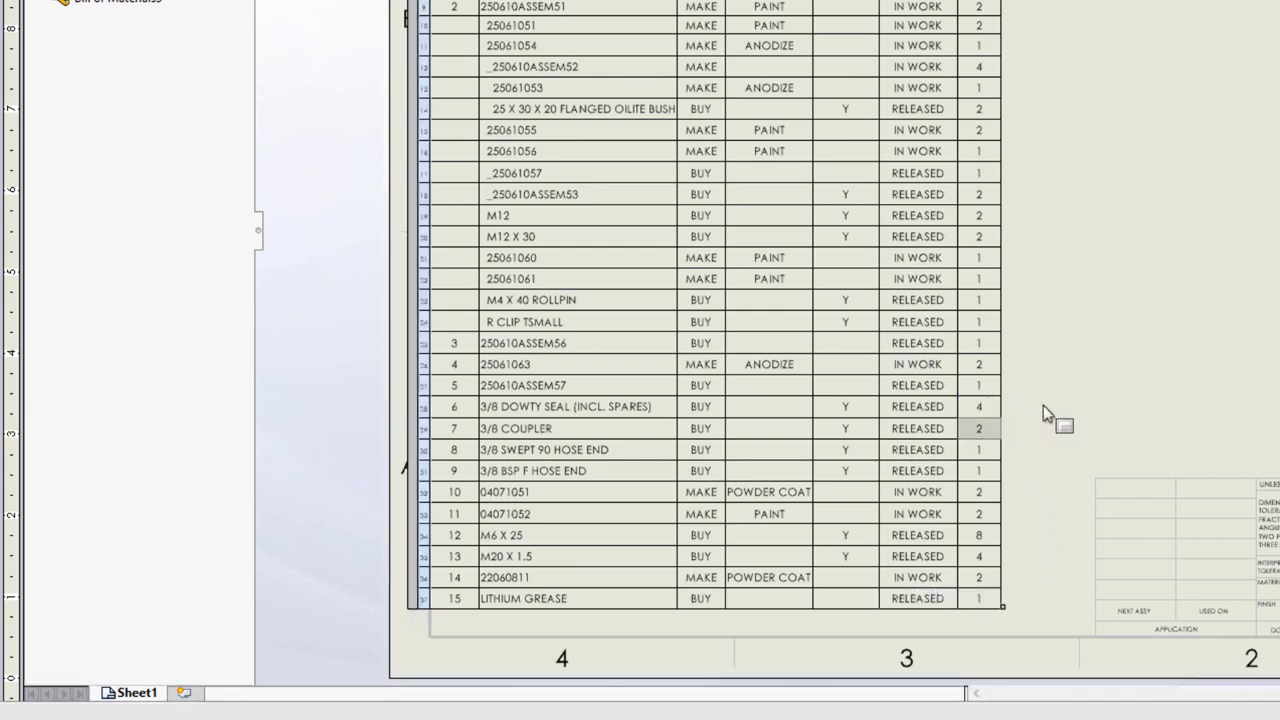
pyautogui.click(1043, 405)
pyautogui.click(1005, 404)
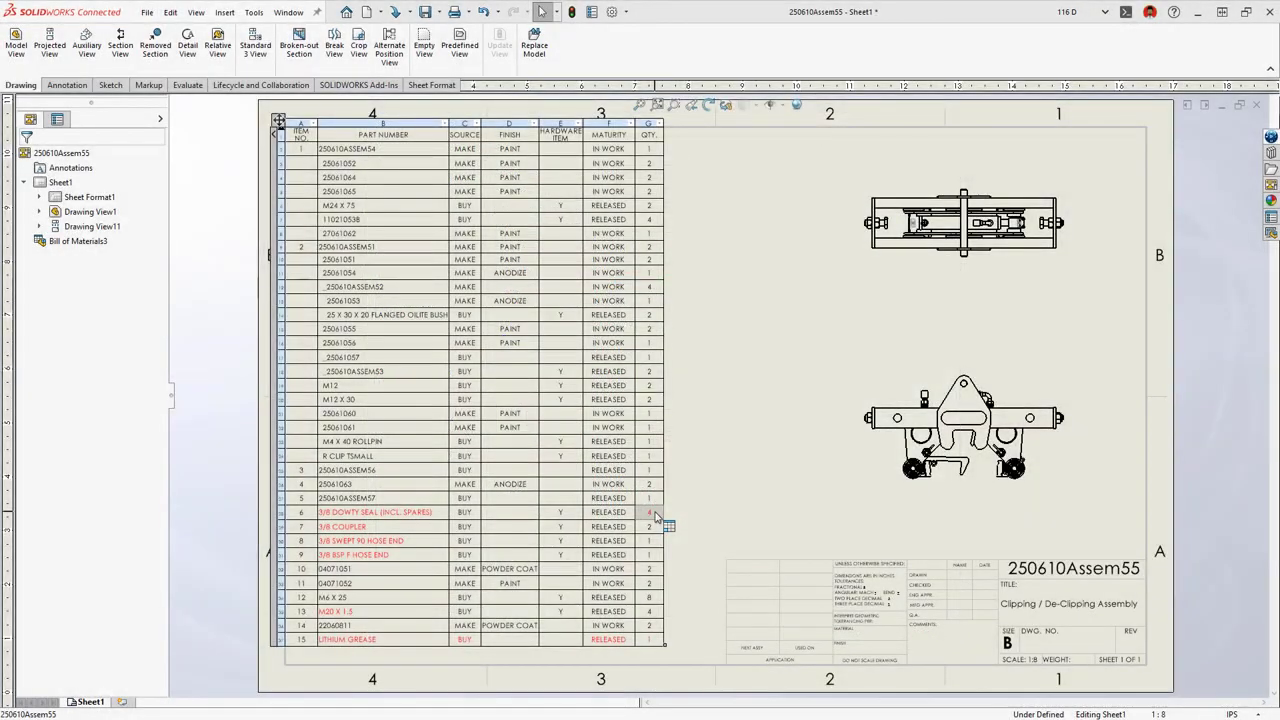
pyautogui.rightClick(655, 515)
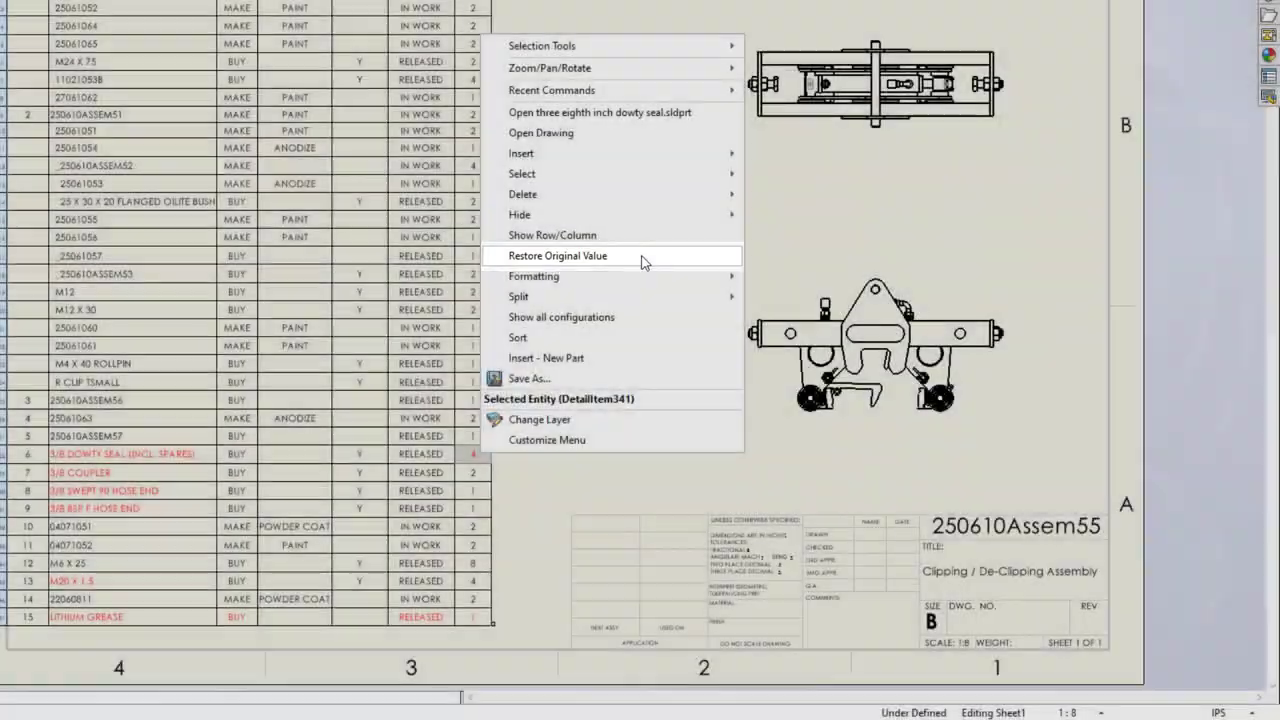
pyautogui.click(643, 258)
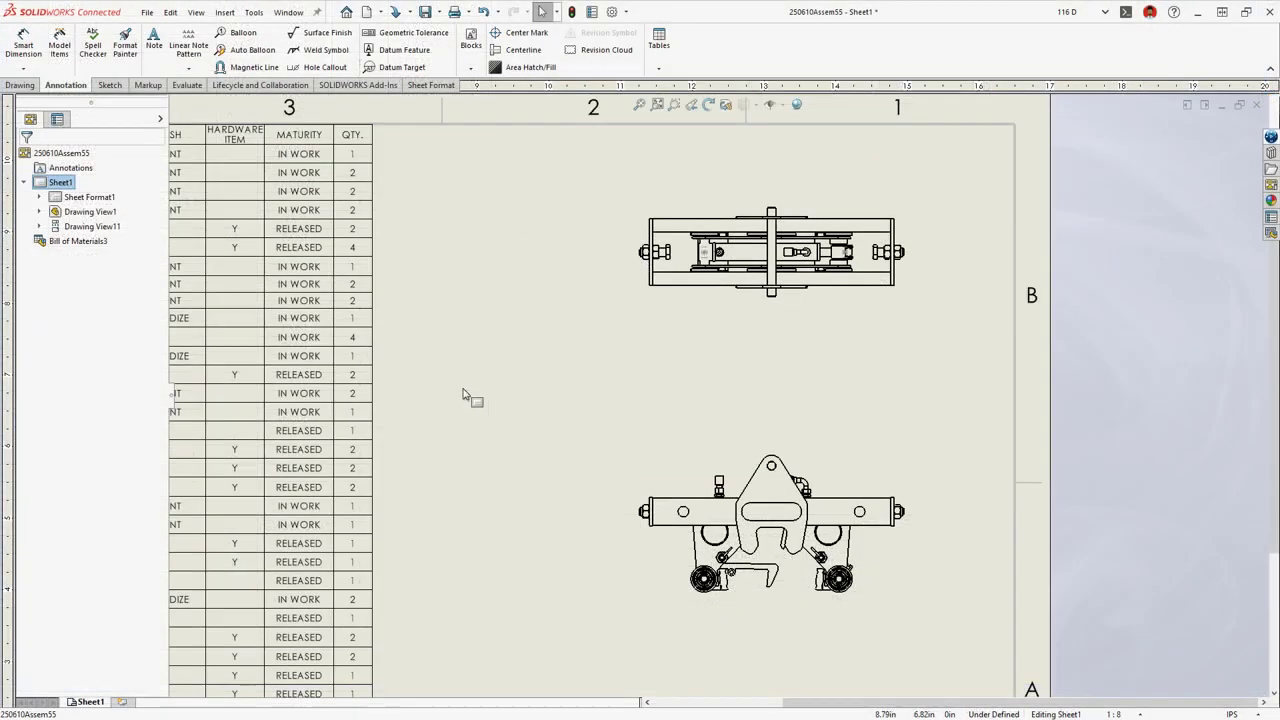
# Auto-balloon both views of the clipping assembly with item quantities shown beside the balloons.
pyautogui.moveTo(463, 388); pyautogui.dragTo(524, 388, button='right')
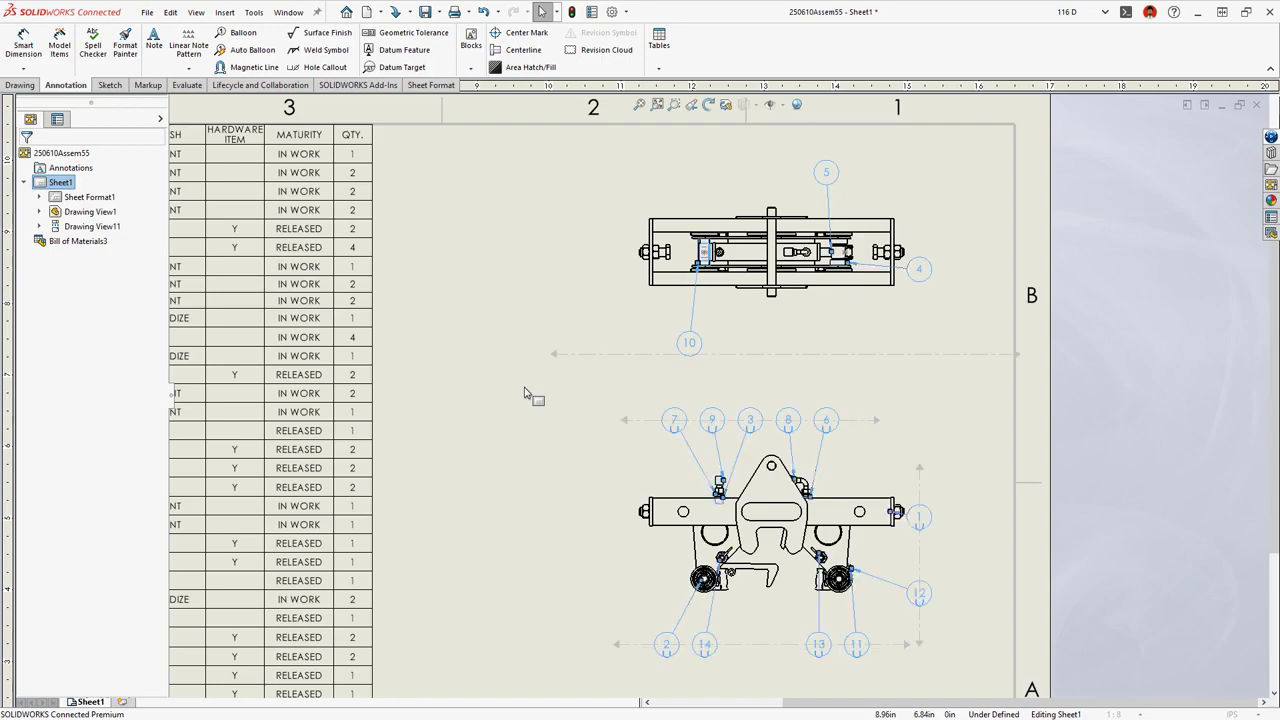
pyautogui.click(26, 476)
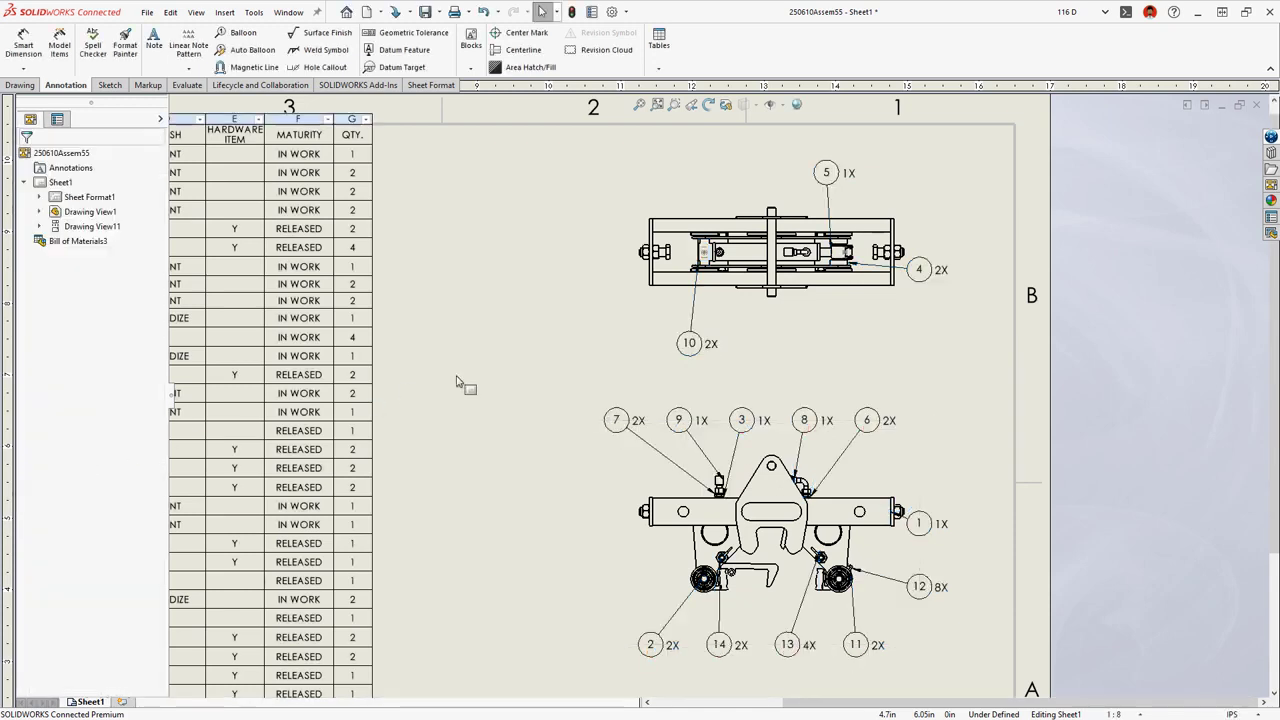
# Align balloons 10, 5 and 4 on the magnetic line between the views and lengthen the magnetic line beneath the lower view.
pyautogui.moveTo(689, 343); pyautogui.dragTo(693, 353)
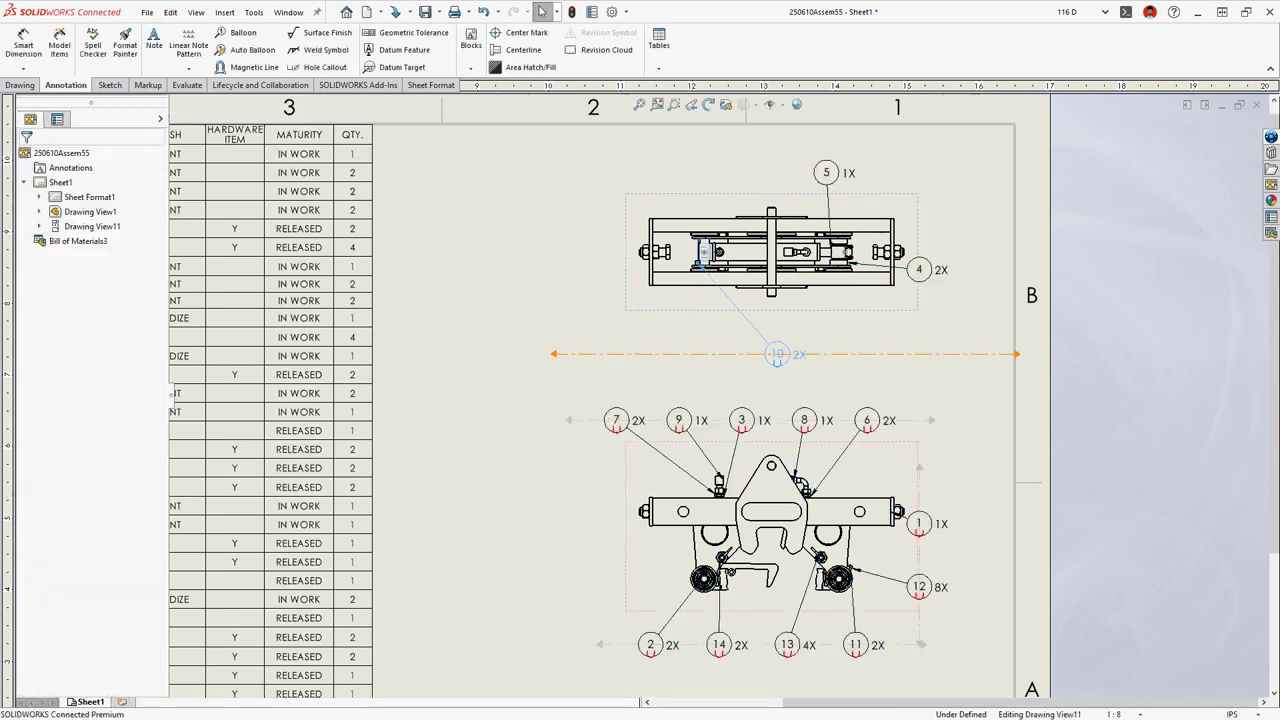
pyautogui.moveTo(826, 173); pyautogui.dragTo(829, 354)
pyautogui.moveTo(919, 270); pyautogui.dragTo(930, 354)
pyautogui.moveTo(602, 646); pyautogui.dragTo(525, 646)
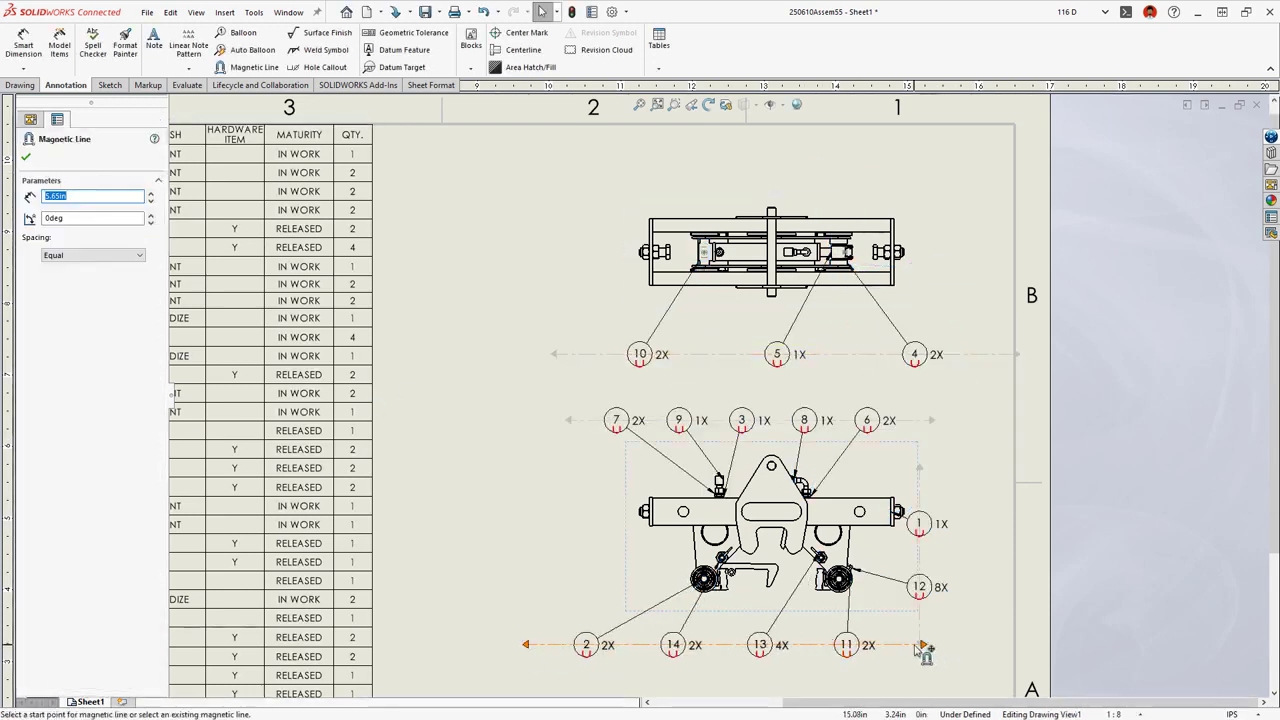
pyautogui.moveTo(919, 646); pyautogui.dragTo(541, 334)
# Change the quantity denotation of all selected balloons to a lowercase x.
pyautogui.click(146, 524)
pyautogui.click(134, 580)
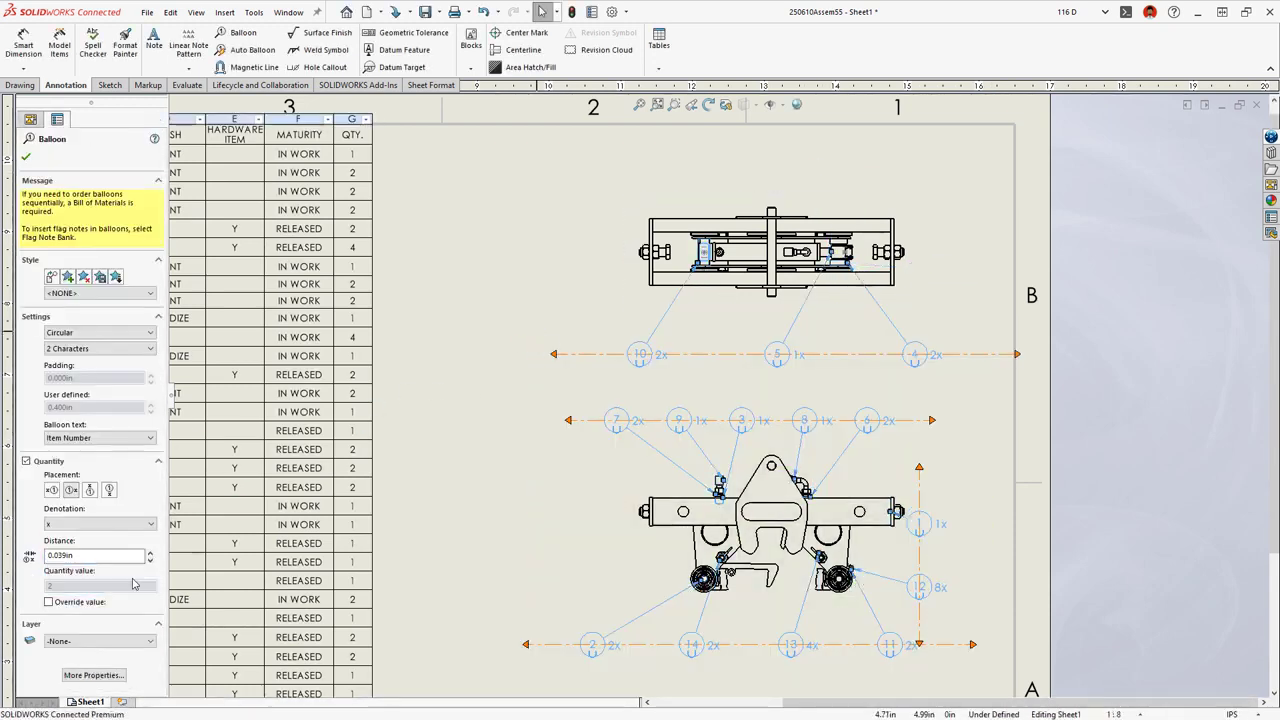
pyautogui.click(471, 550)
# Turn off the quantity display on the single-quantity balloons 5, 9, 3, 8 and 1.
pyautogui.moveTo(843, 422); pyautogui.dragTo(687, 353)
pyautogui.keyDown('ctrl'); pyautogui.click(924, 525); pyautogui.keyUp('ctrl')
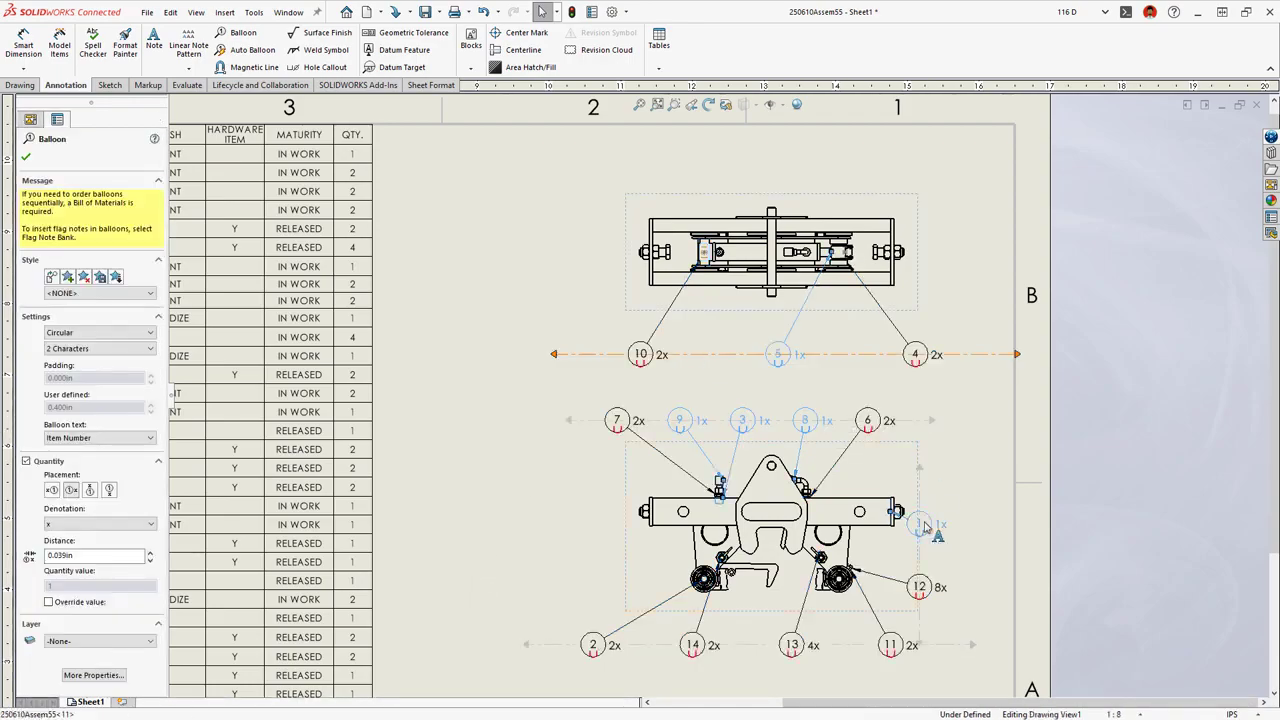
pyautogui.click(26, 461)
pyautogui.click(474, 481)
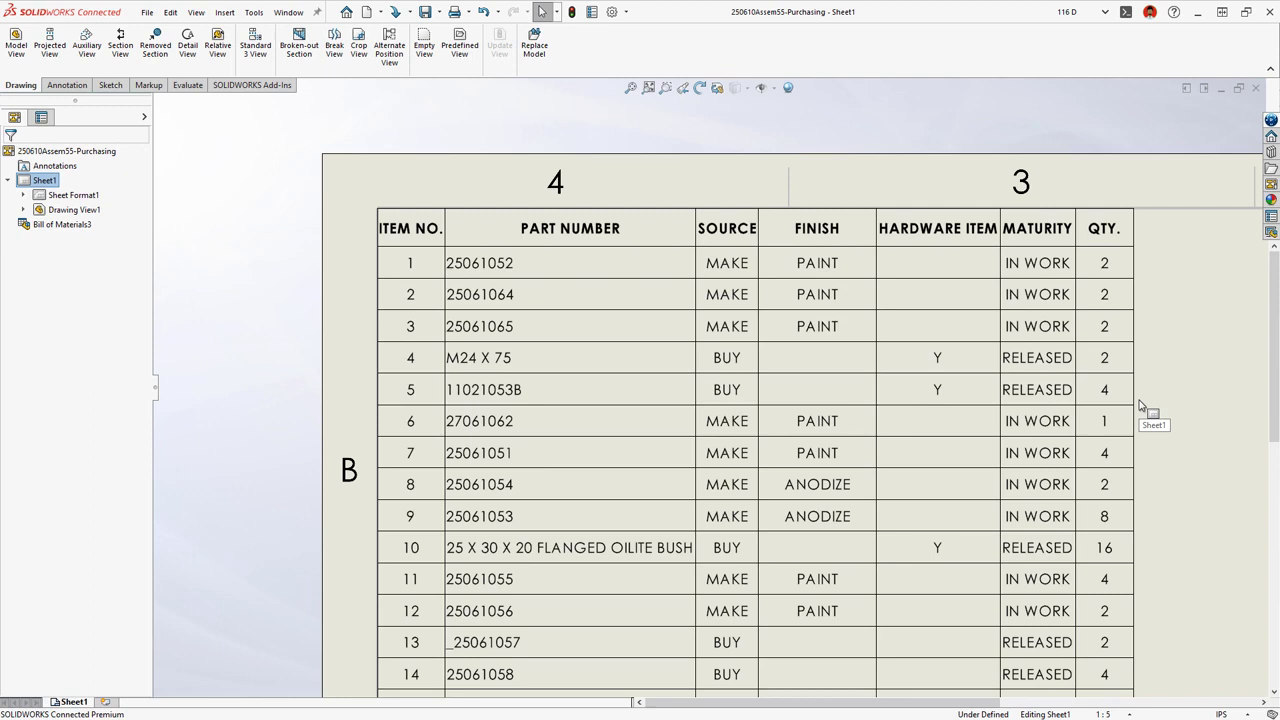
# Filter the purchasing bill of materials to IN WORK in the MATURITY column, and clear that filter.
pyautogui.click(1124, 346)
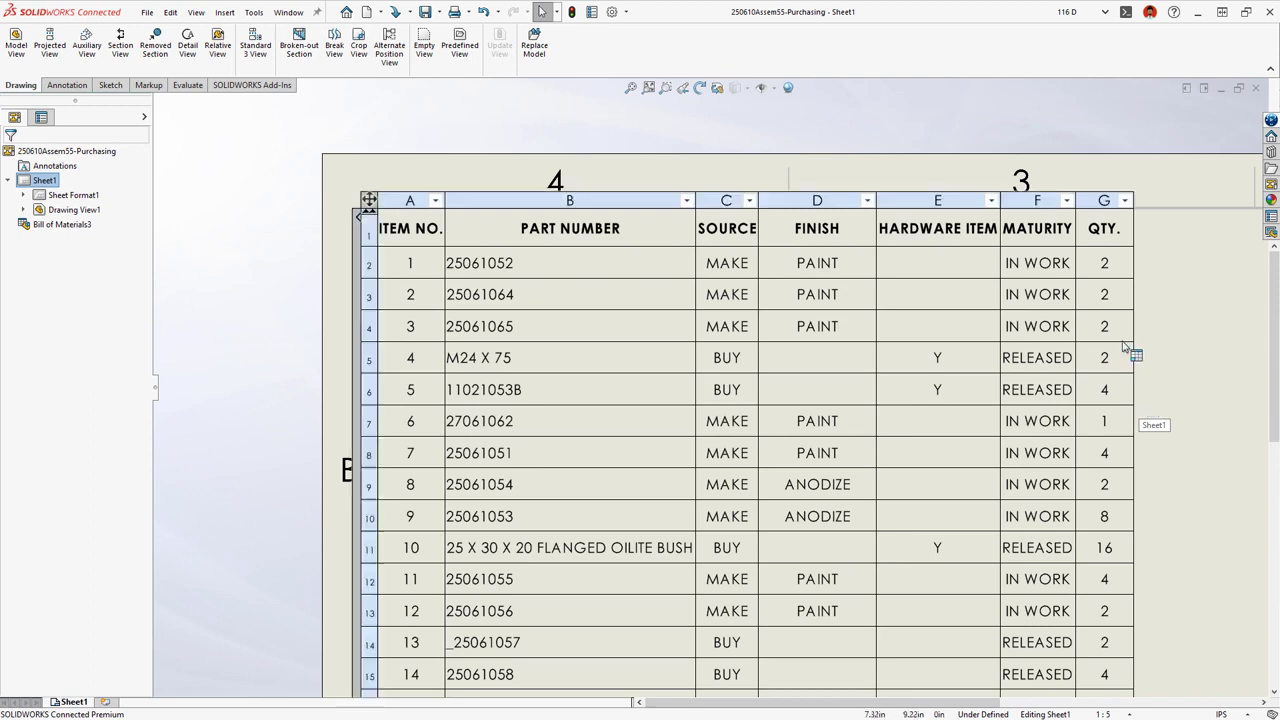
pyautogui.click(1069, 201)
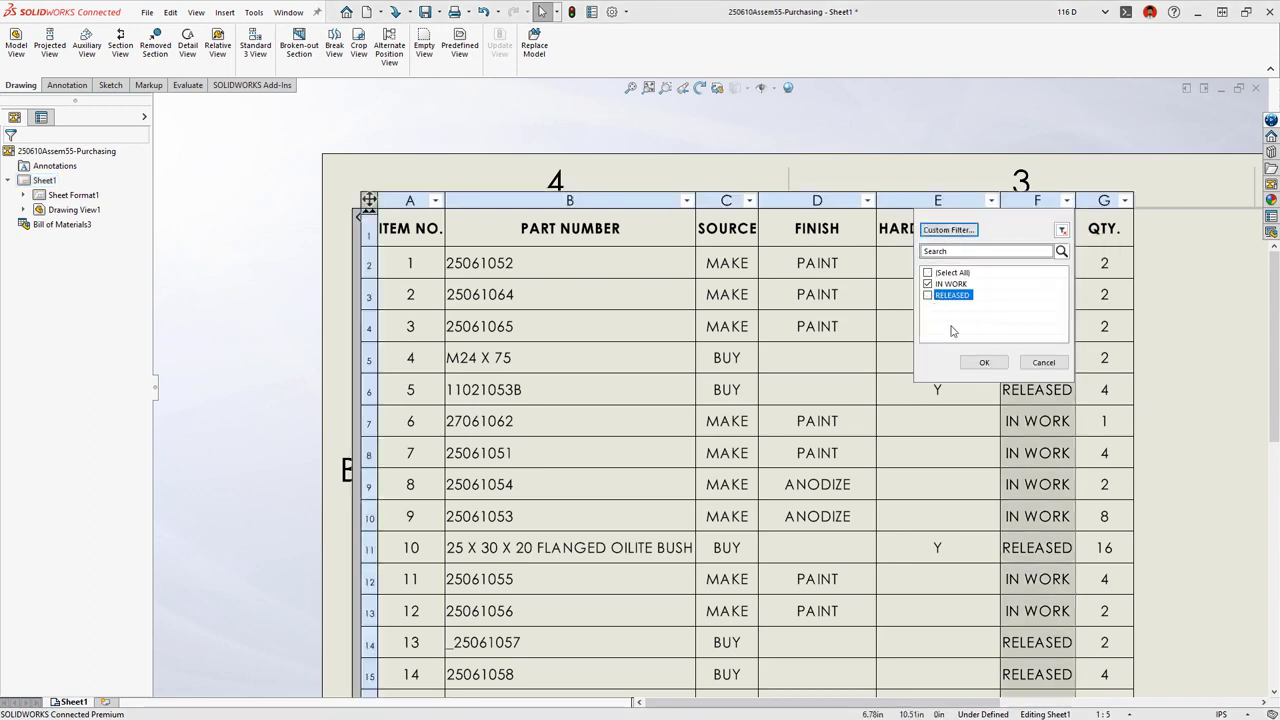
pyautogui.click(970, 361)
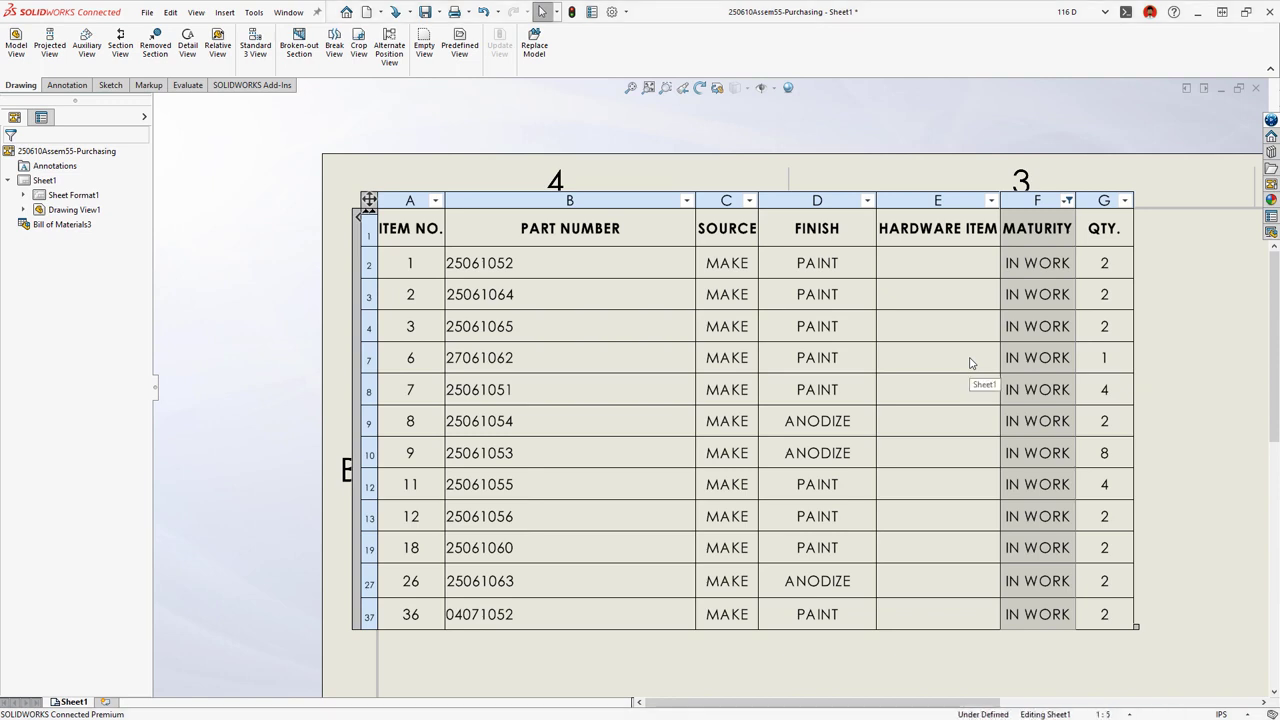
pyautogui.click(1067, 200)
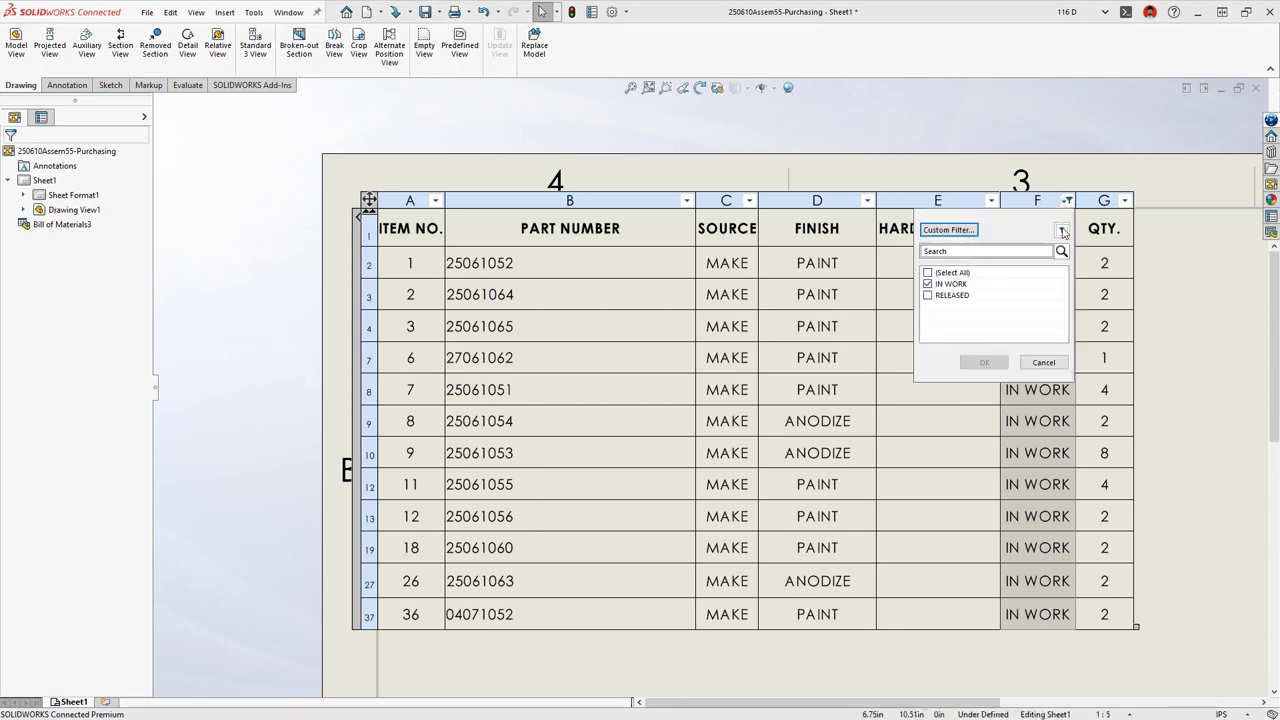
pyautogui.click(1062, 230)
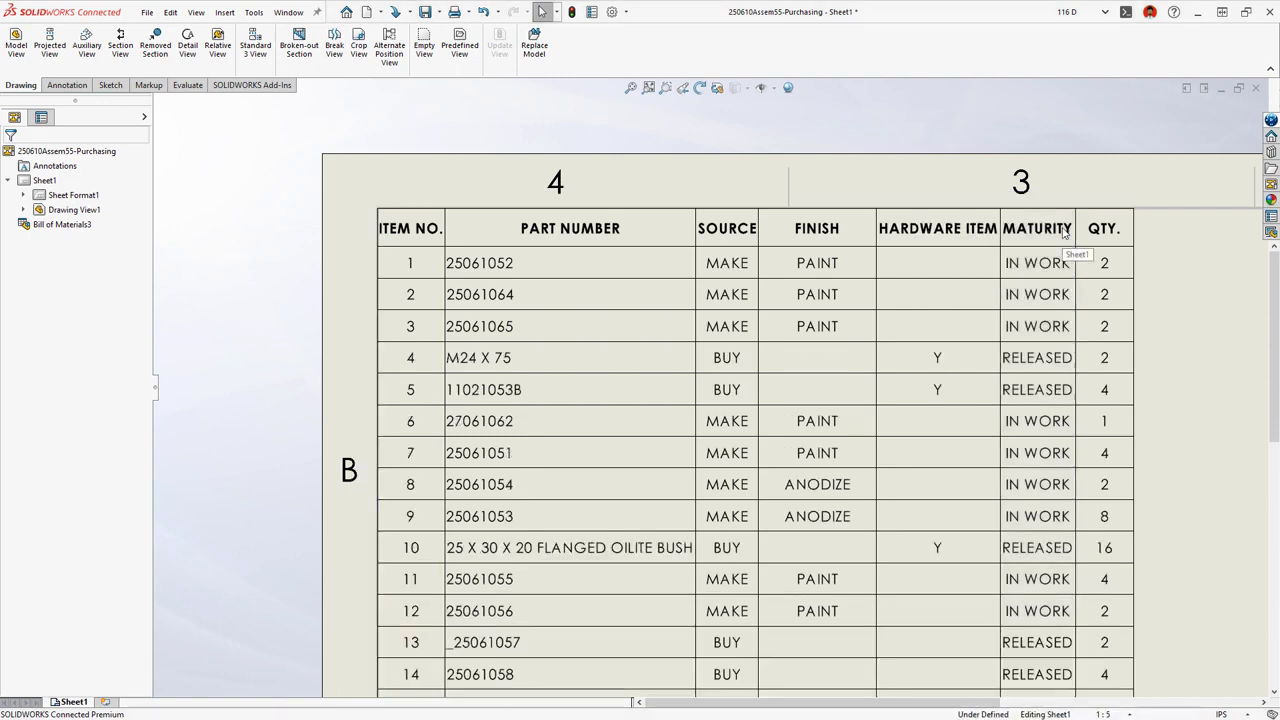
# Filter the PART NUMBER column with a custom Begins With condition that keeps only the eight-digit numbers starting with 250610.
pyautogui.click(687, 201)
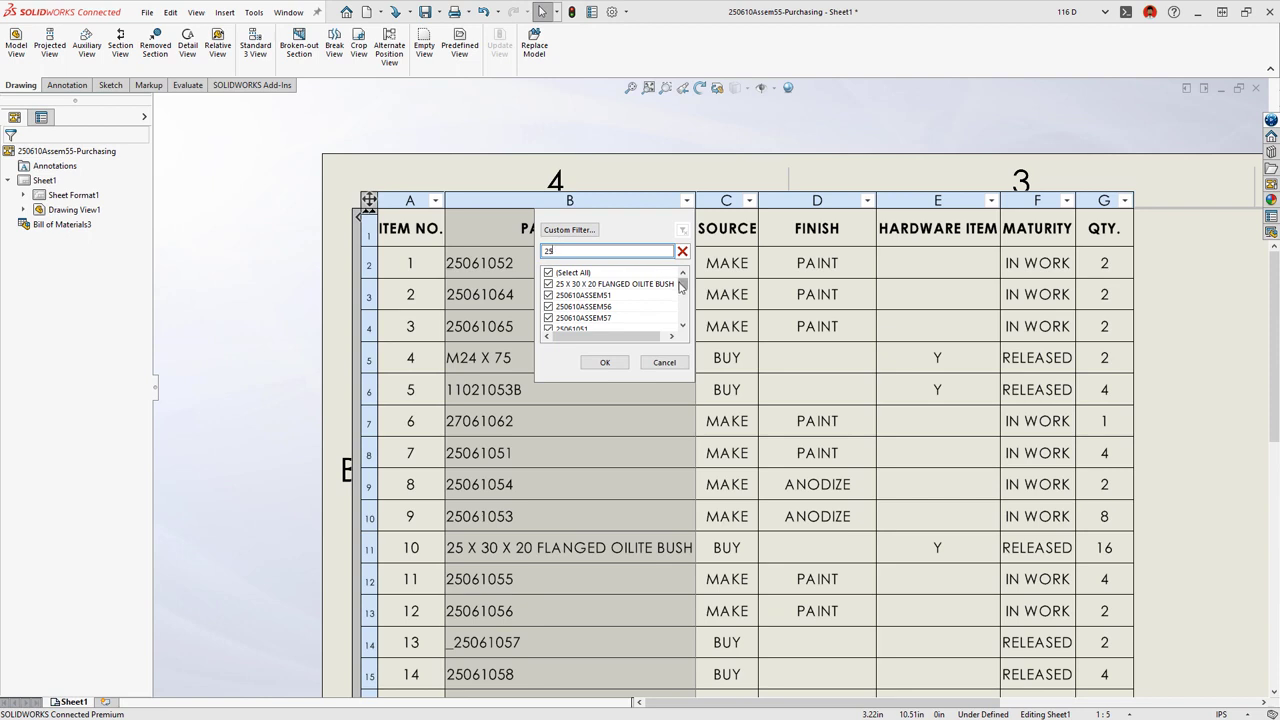
pyautogui.scroll(-3, 660, 300)
pyautogui.click(591, 232)
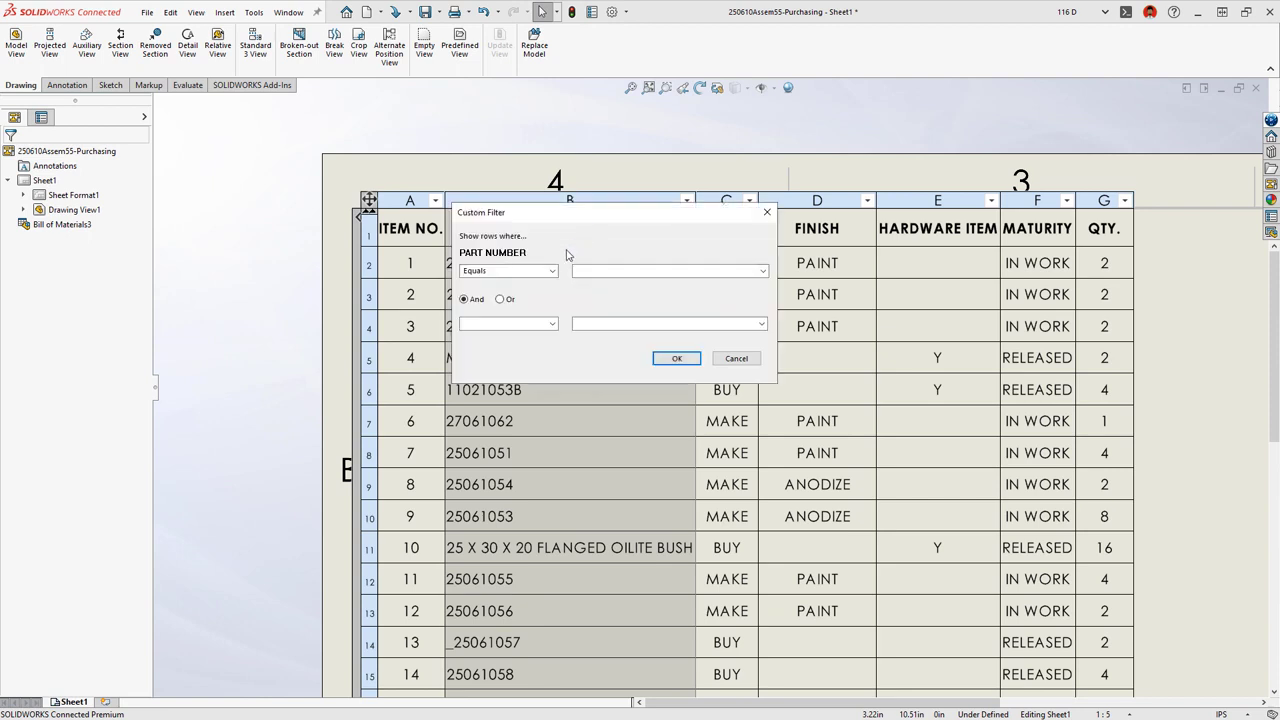
pyautogui.click(508, 270)
pyautogui.click(490, 331)
pyautogui.click(594, 269)
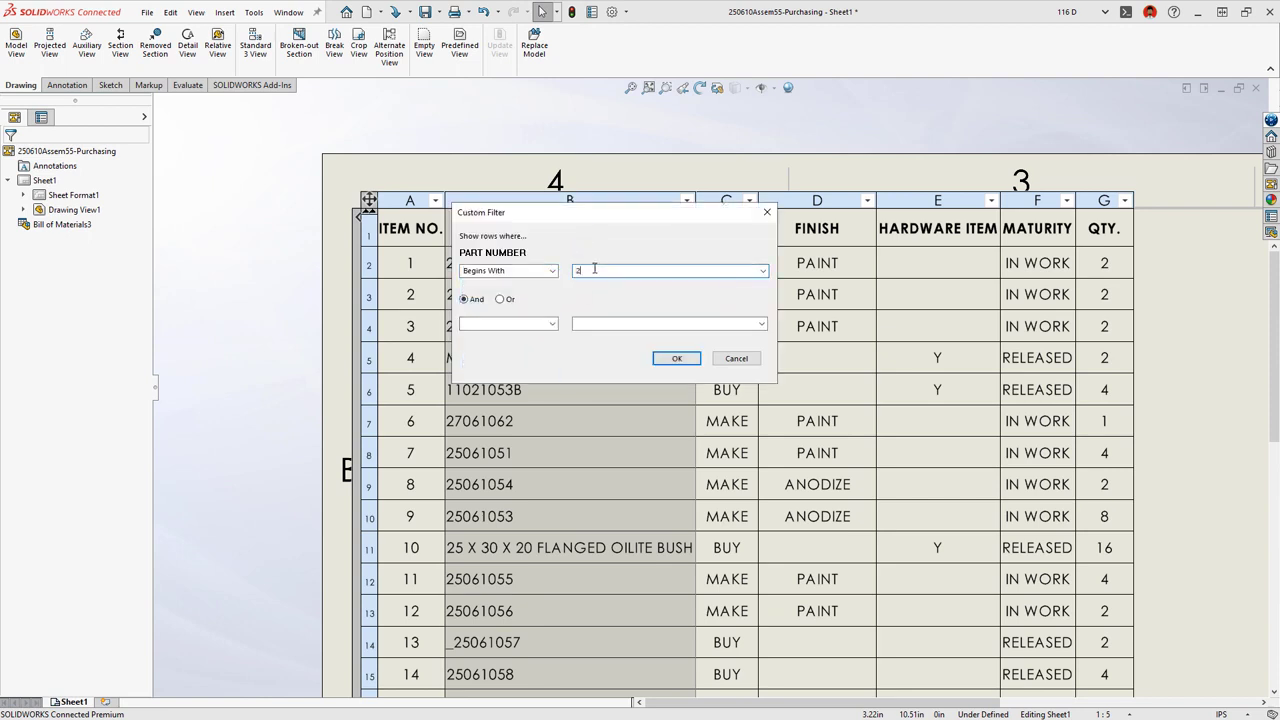
pyautogui.press('Return')
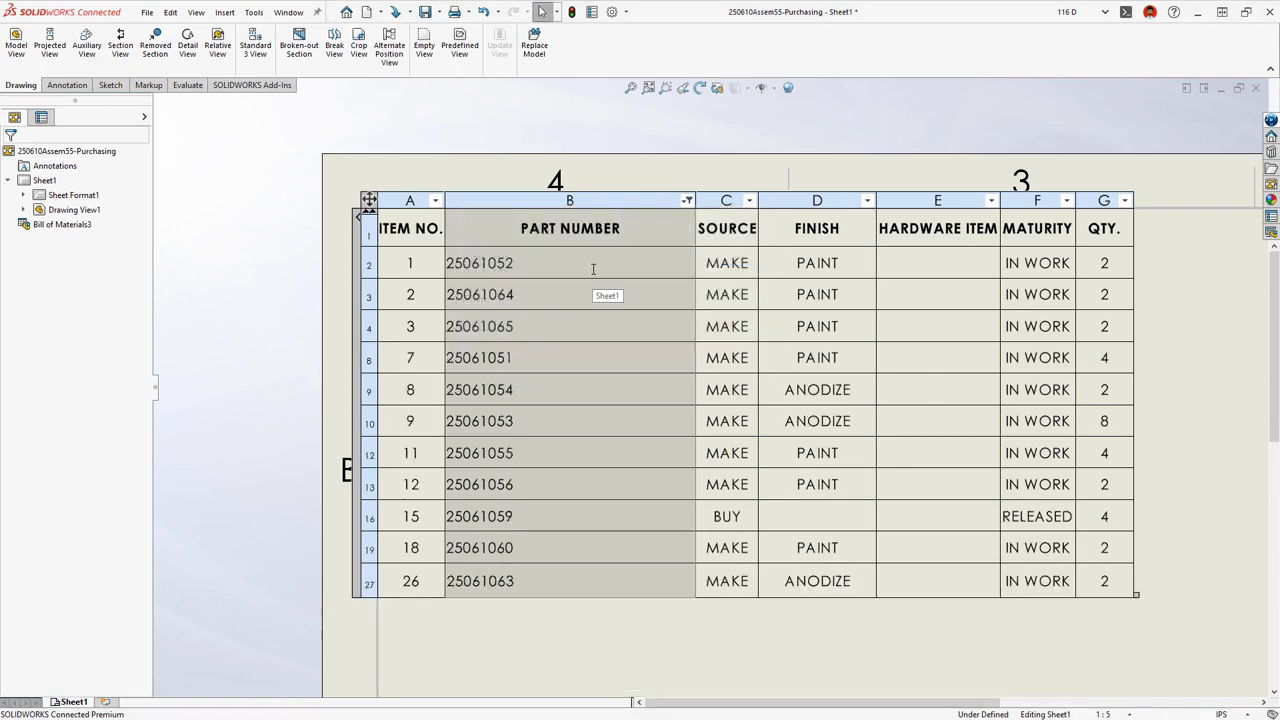
# Clear all filters from the purchasing bill of materials and show the saved Full Sheet view.
pyautogui.rightClick(592, 275)
pyautogui.click(623, 394)
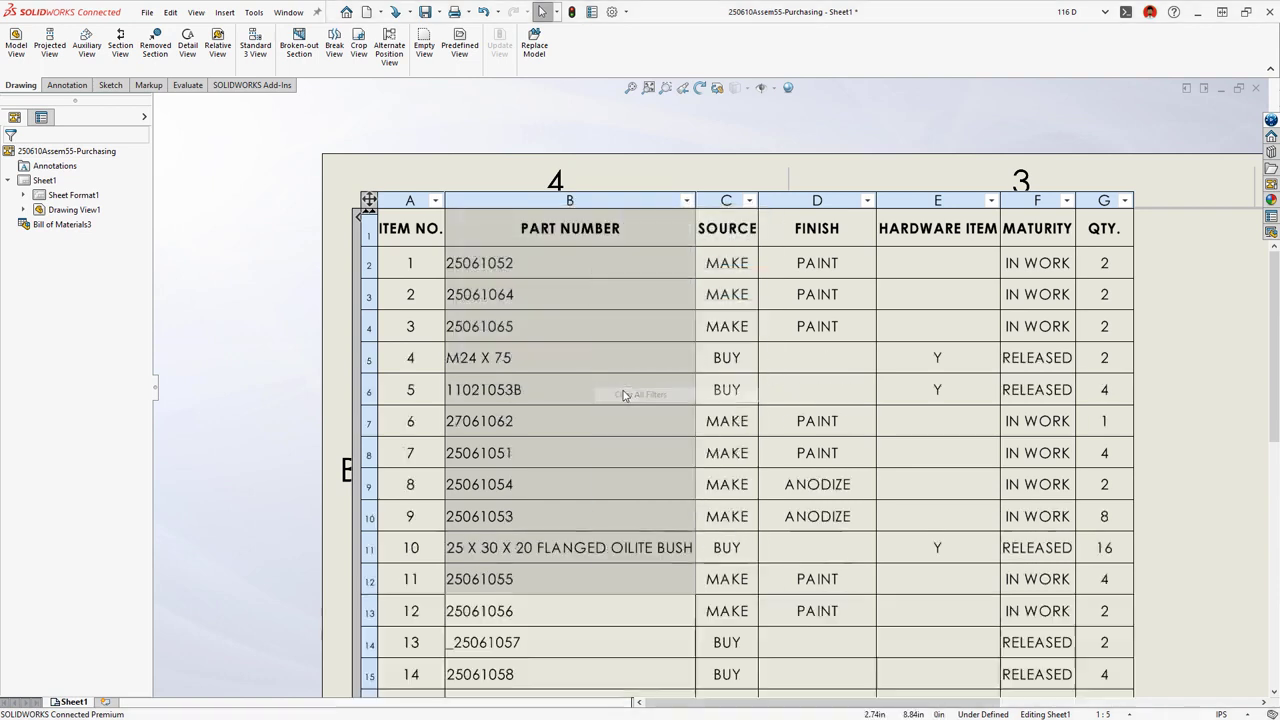
pyautogui.press('Escape')
pyautogui.rightClick(623, 394)
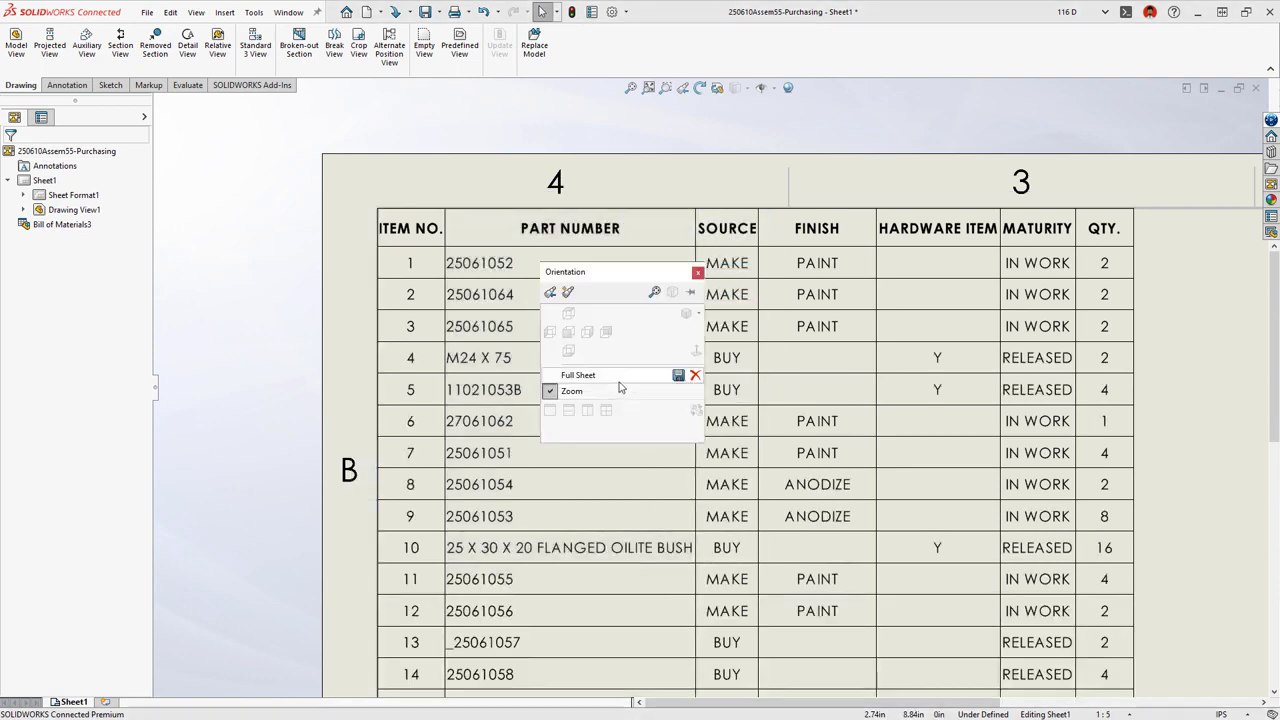
pyautogui.click(610, 376)
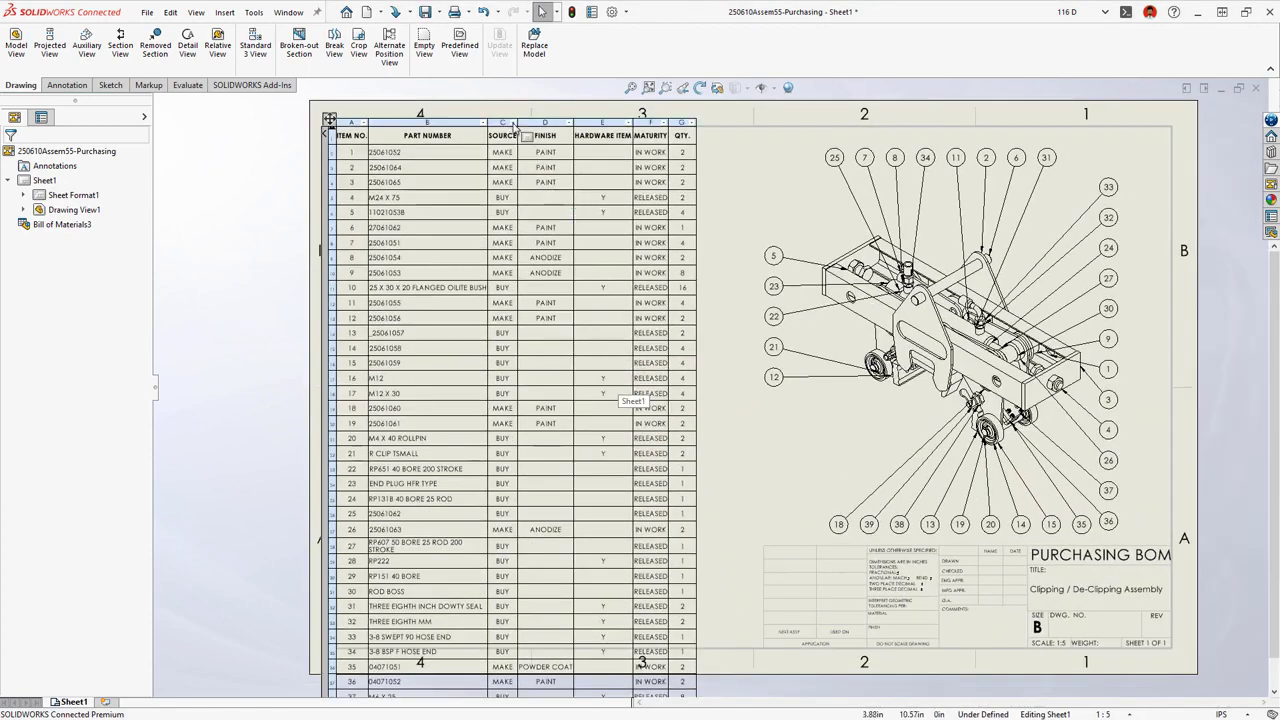
# Filter the bill of materials to BUY in the SOURCE column and Y in the HARDWARE ITEM column.
pyautogui.click(512, 119)
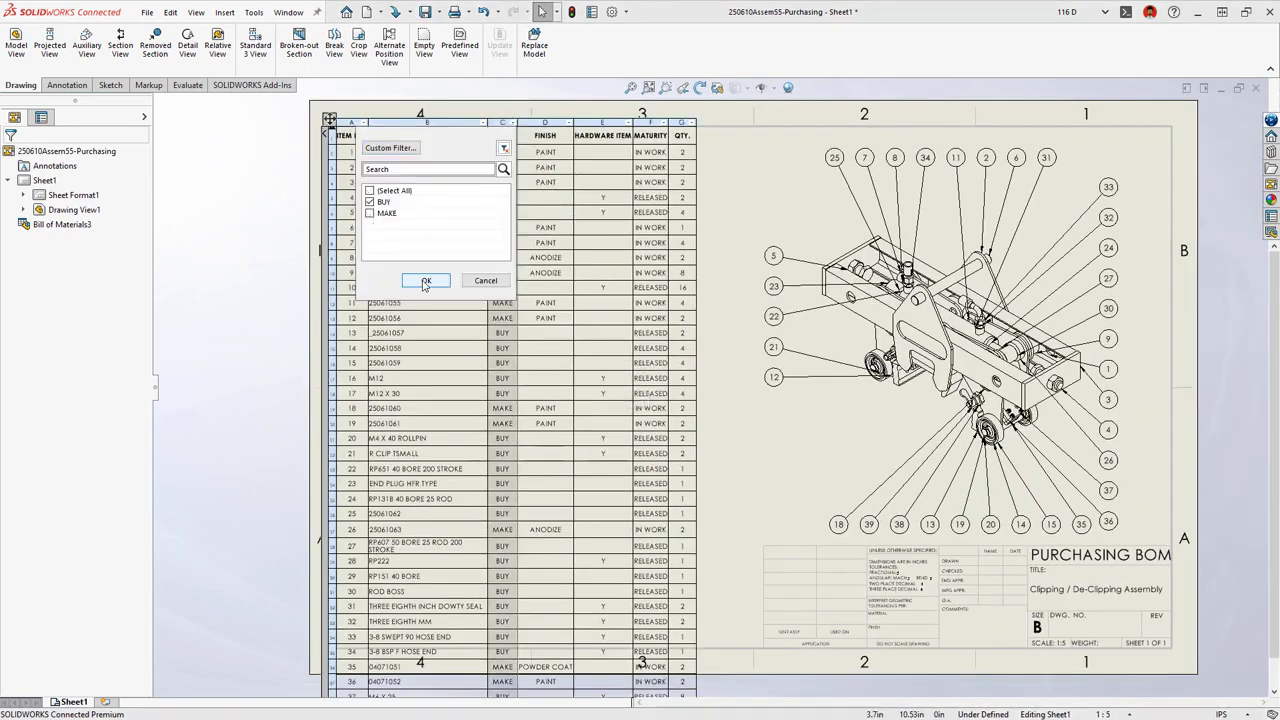
pyautogui.click(425, 281)
pyautogui.click(628, 121)
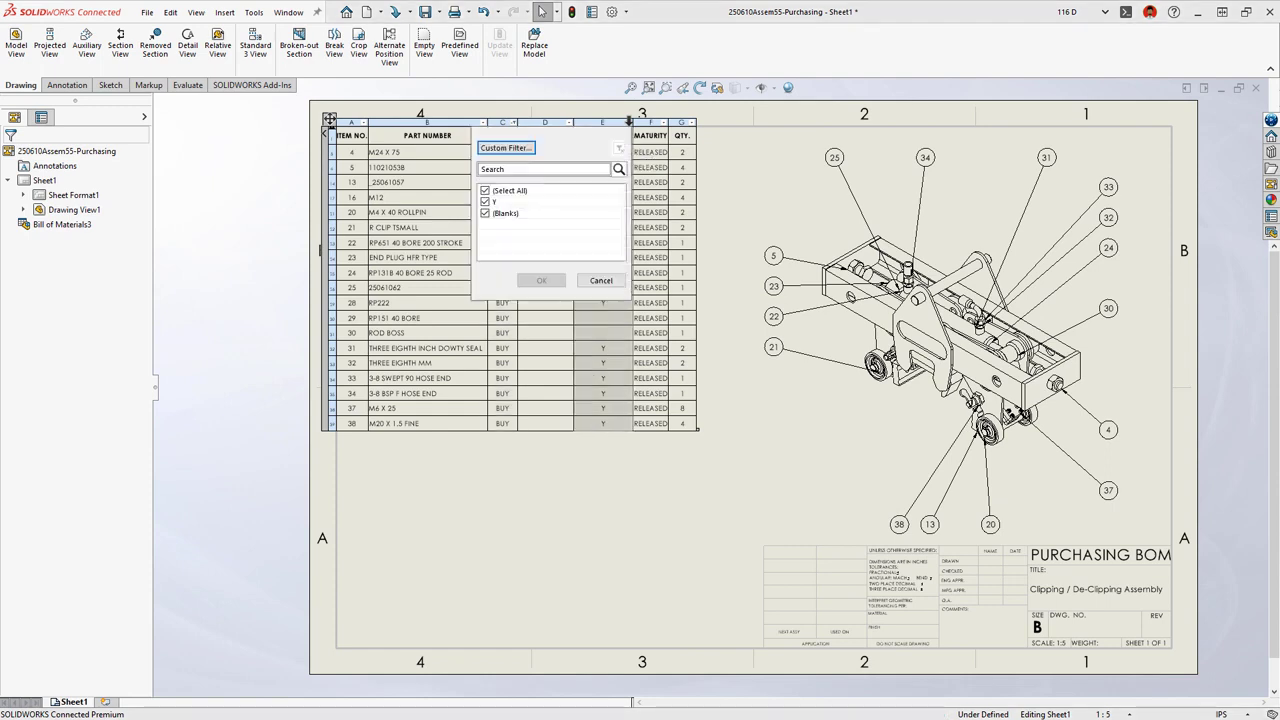
pyautogui.click(540, 281)
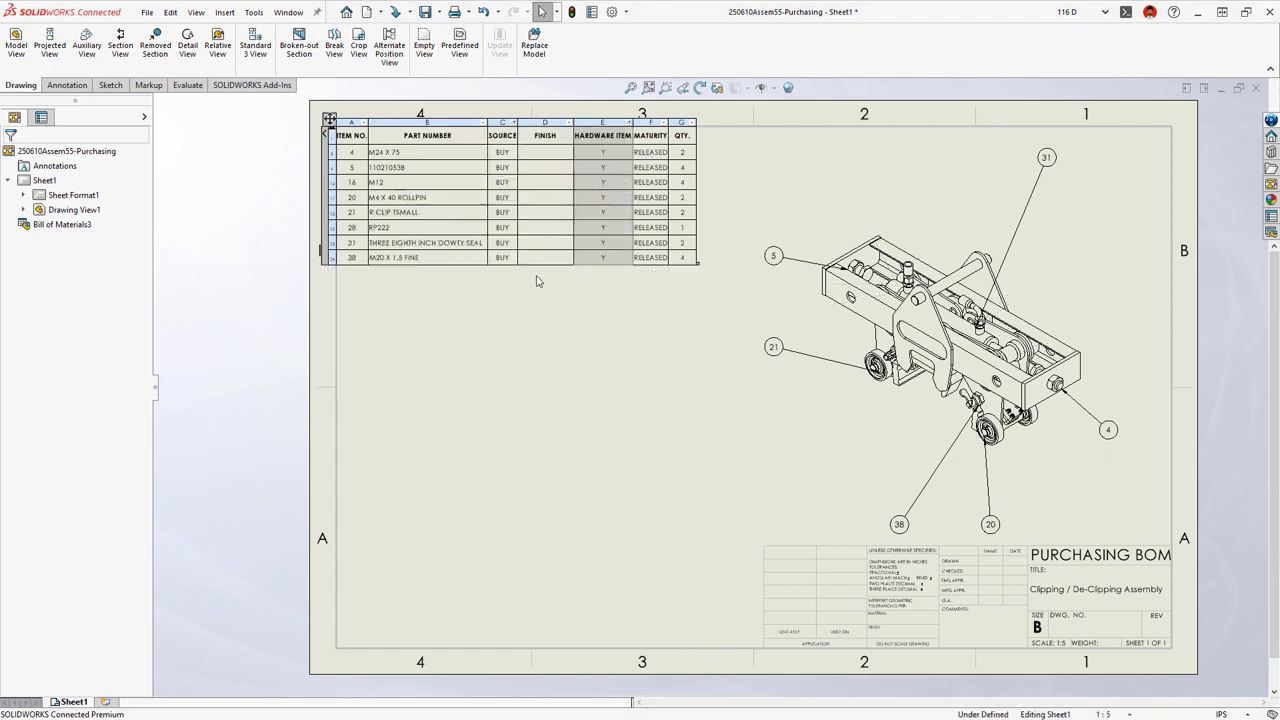
# Hide the FINISH column of the purchasing bill of materials.
pyautogui.rightClick(548, 121)
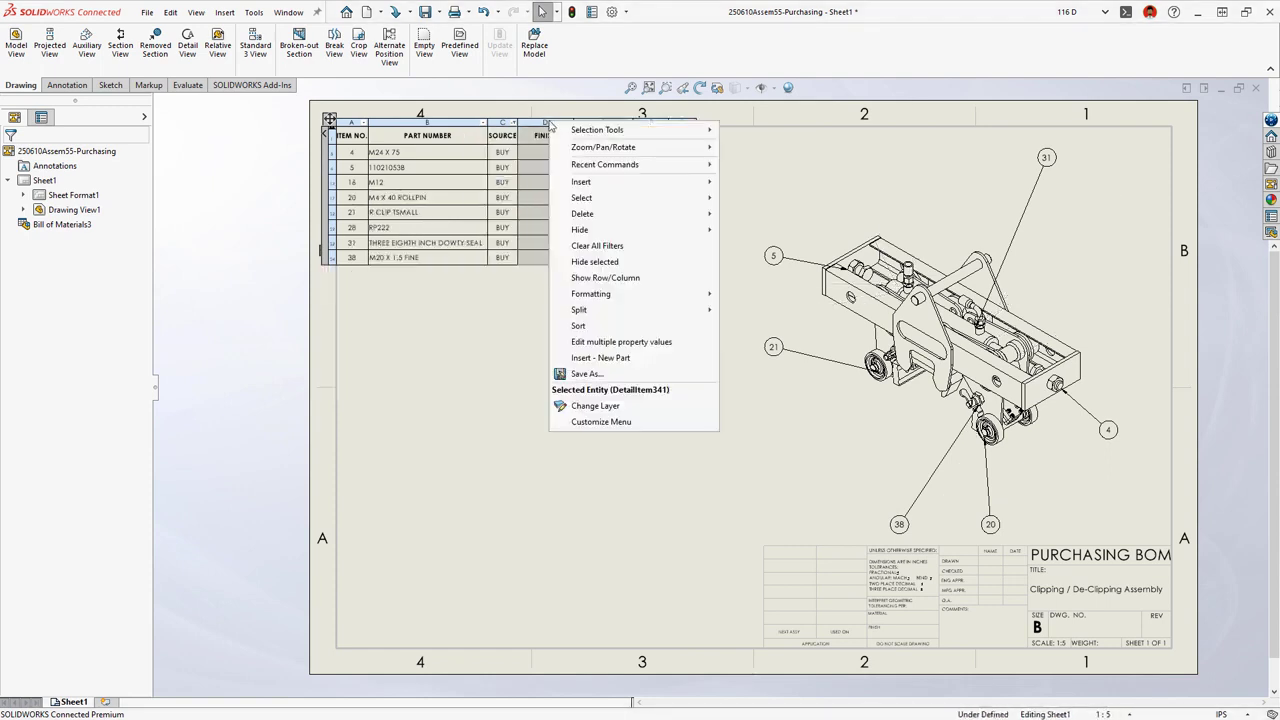
pyautogui.moveTo(593, 232)
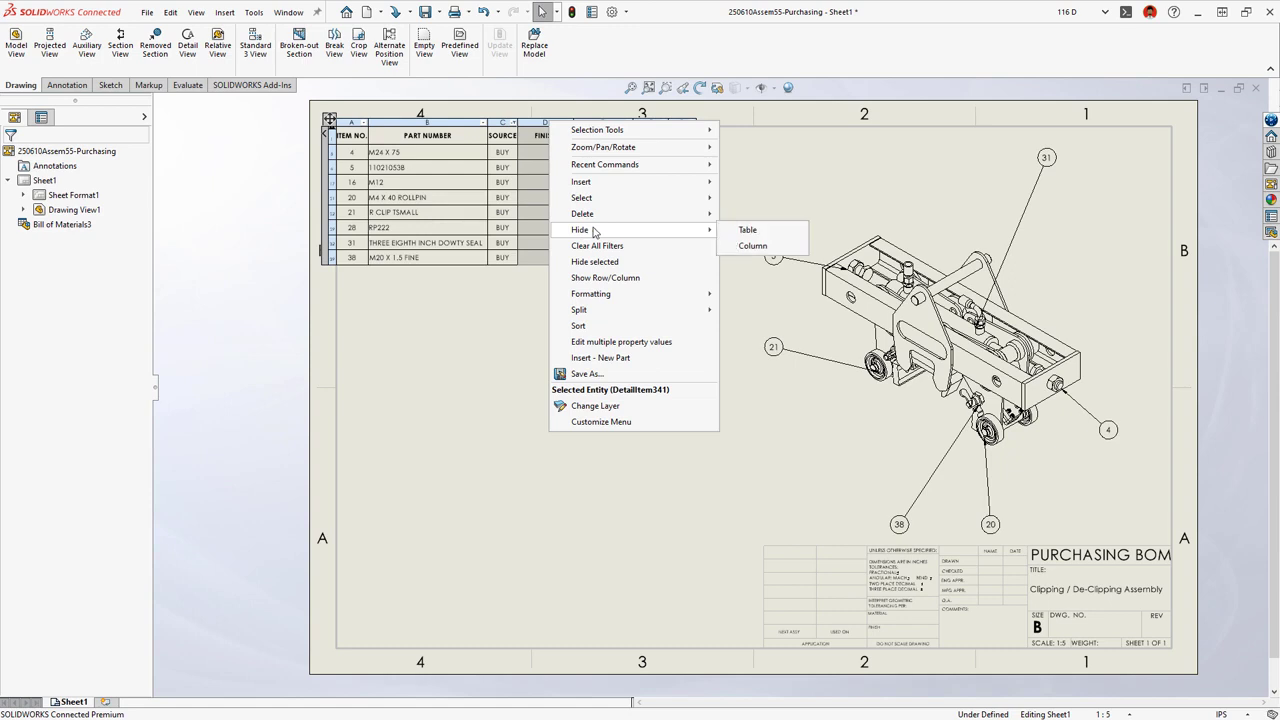
pyautogui.click(752, 246)
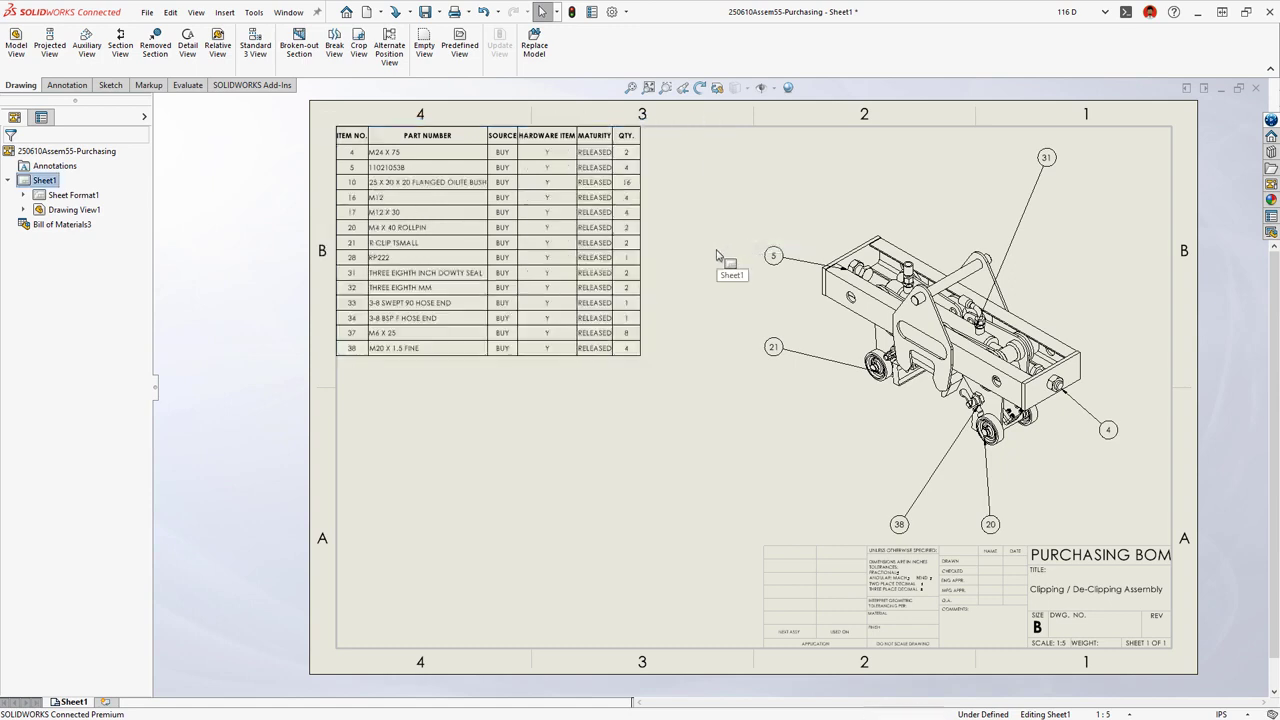
# Save the filtered bill of materials as a CSV file named Purchasing BOM in the tmp folder.
pyautogui.rightClick(612, 298)
pyautogui.click(646, 562)
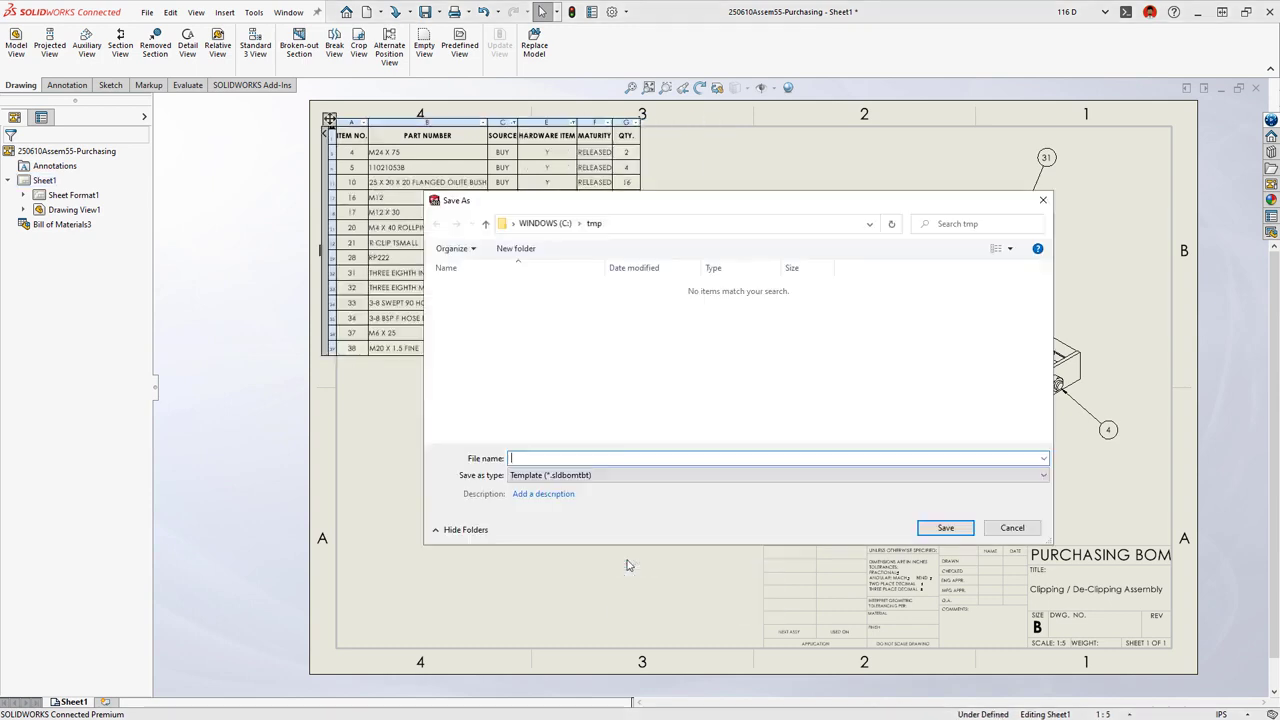
pyautogui.click(604, 479)
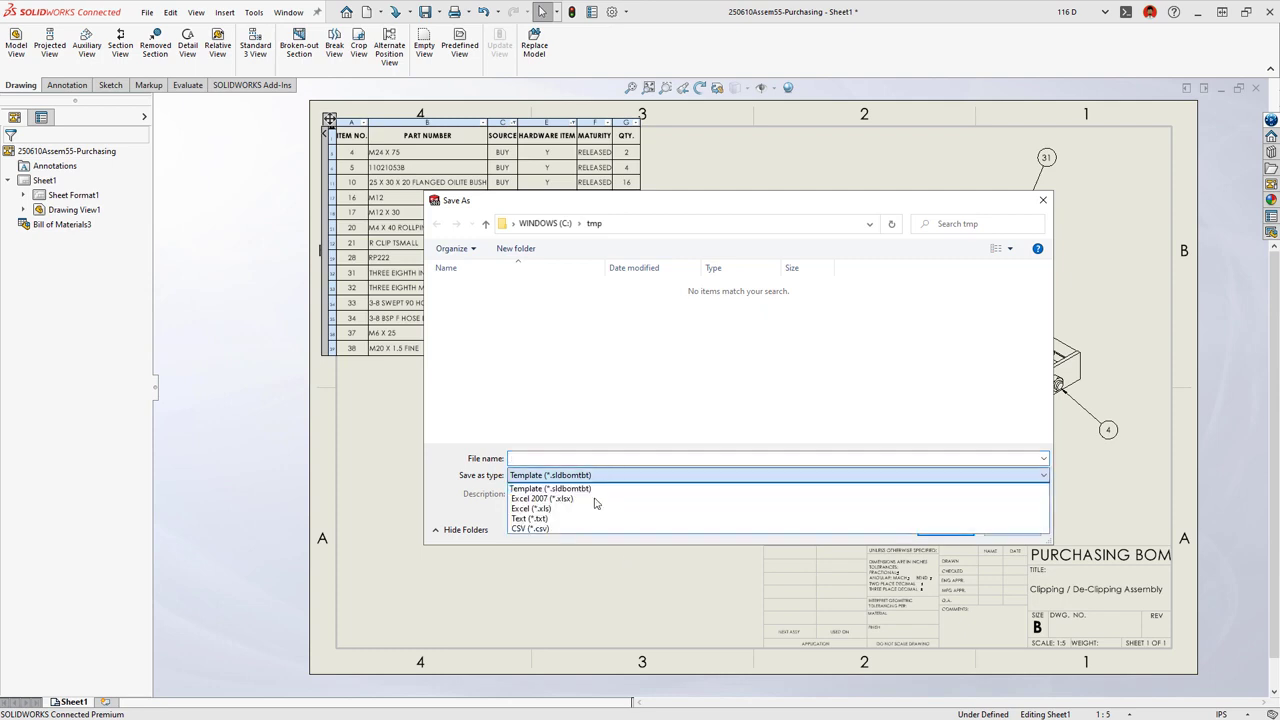
pyautogui.click(560, 526)
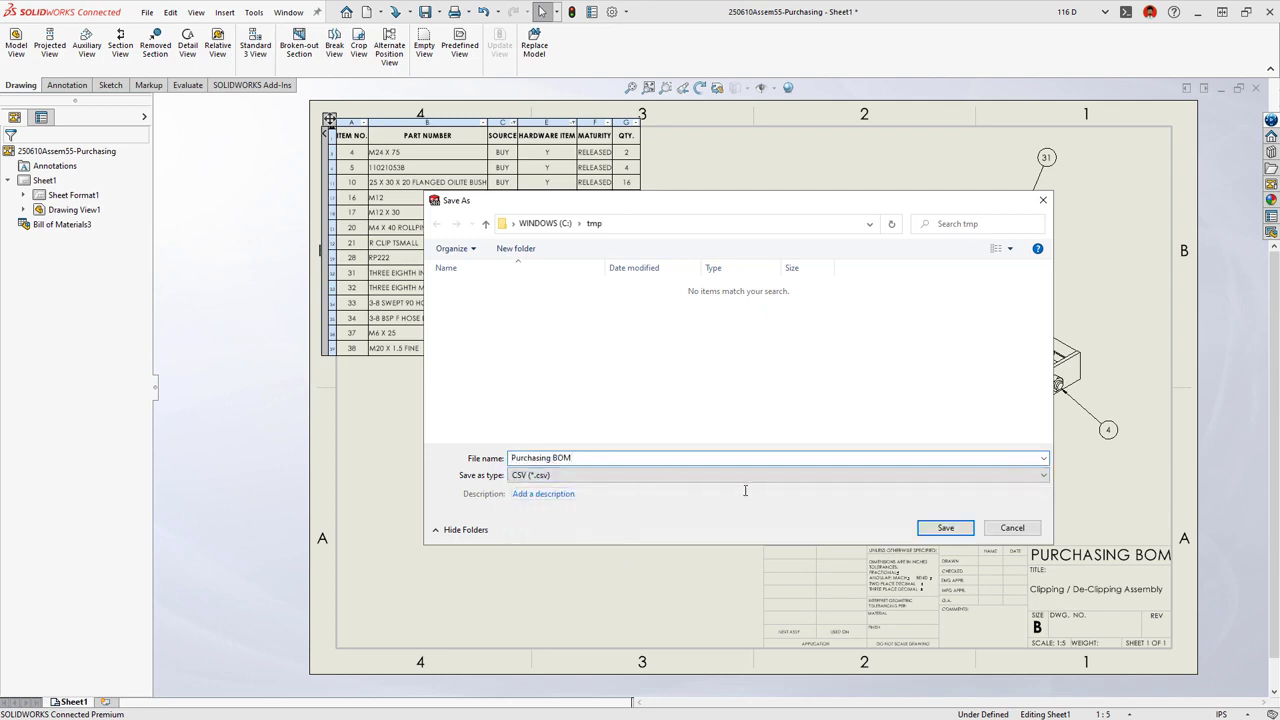
pyautogui.click(935, 531)
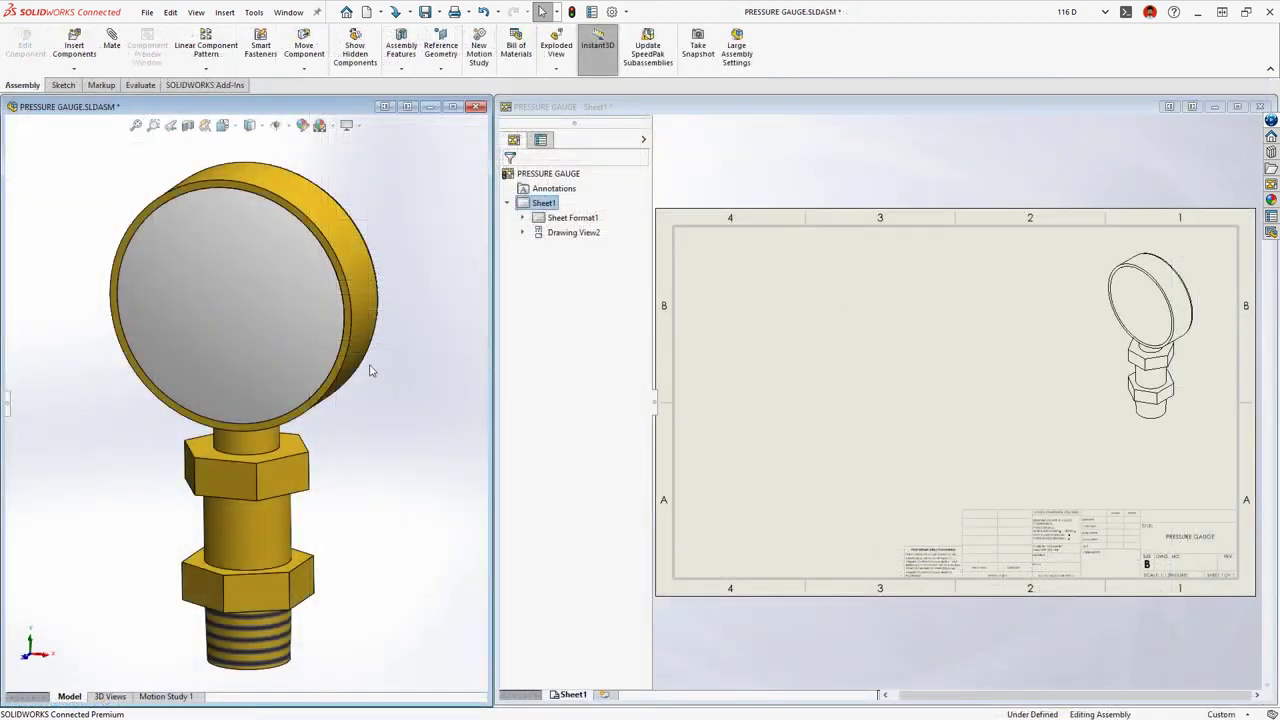
# Make the pressure gauge's front cover transparent and enable seeing through transparent components in the isometric drawing view.
pyautogui.click(313, 358)
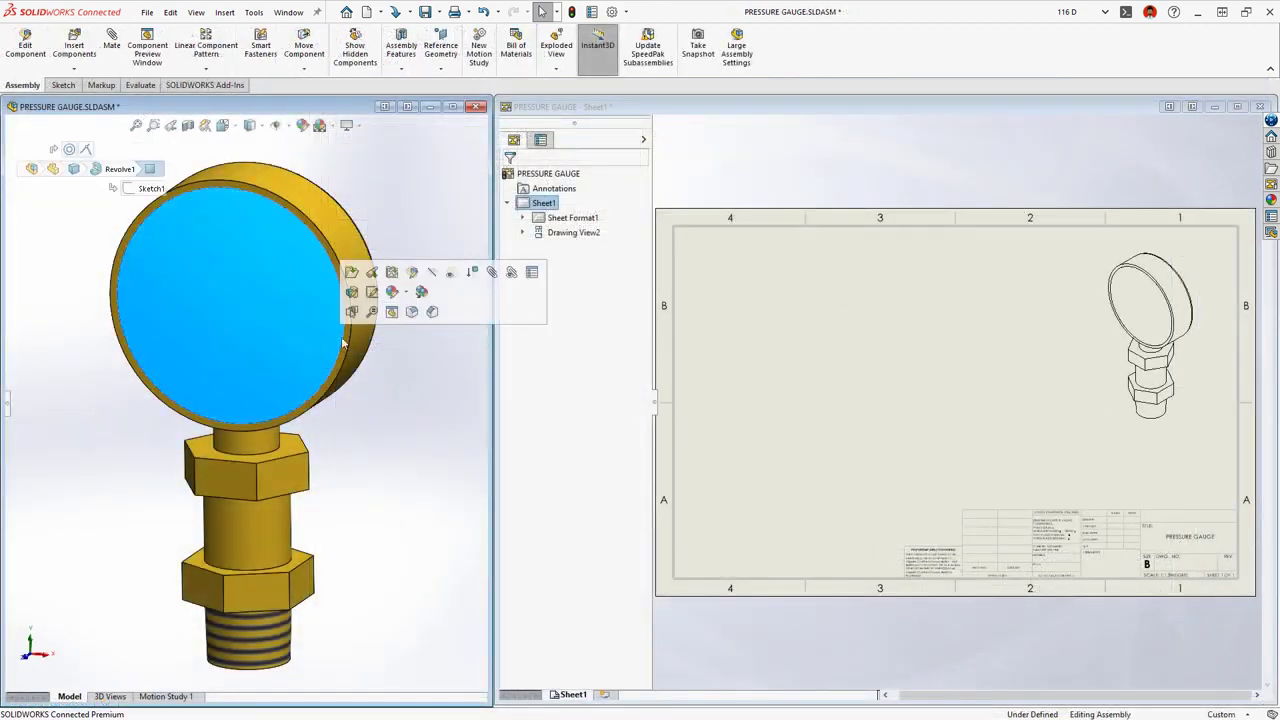
pyautogui.click(449, 283)
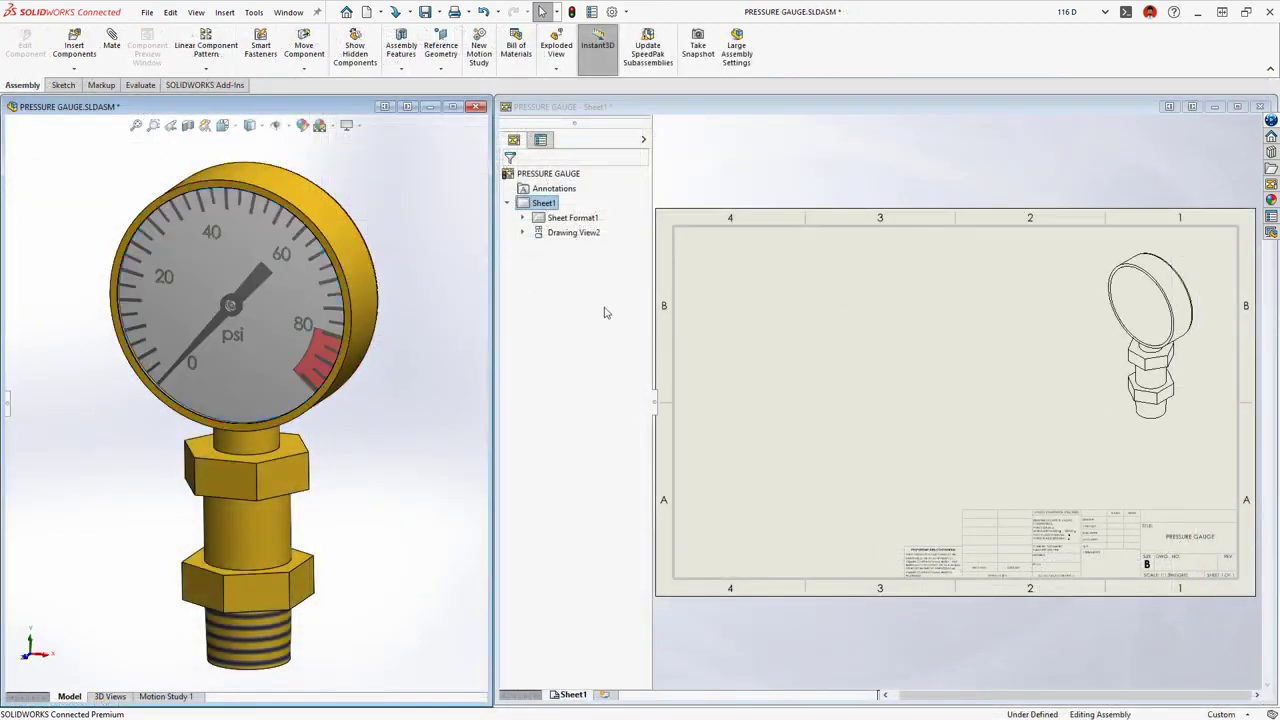
pyautogui.click(1105, 343)
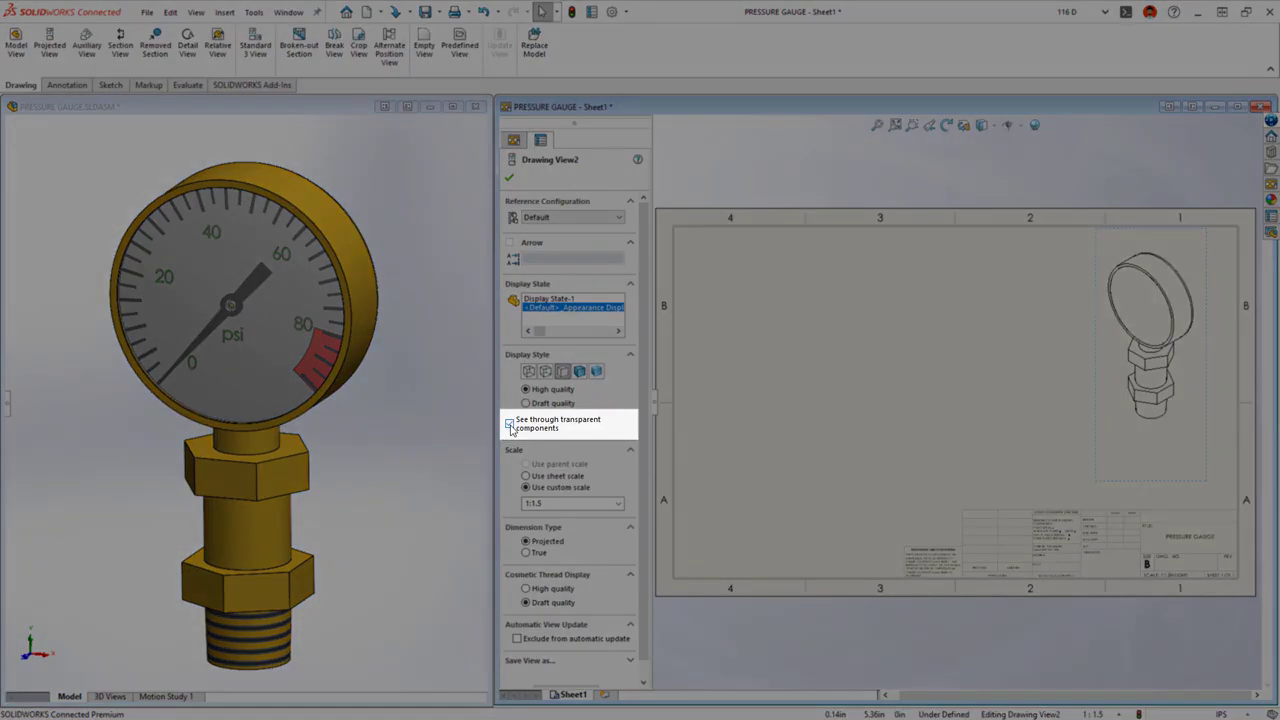
pyautogui.click(509, 424)
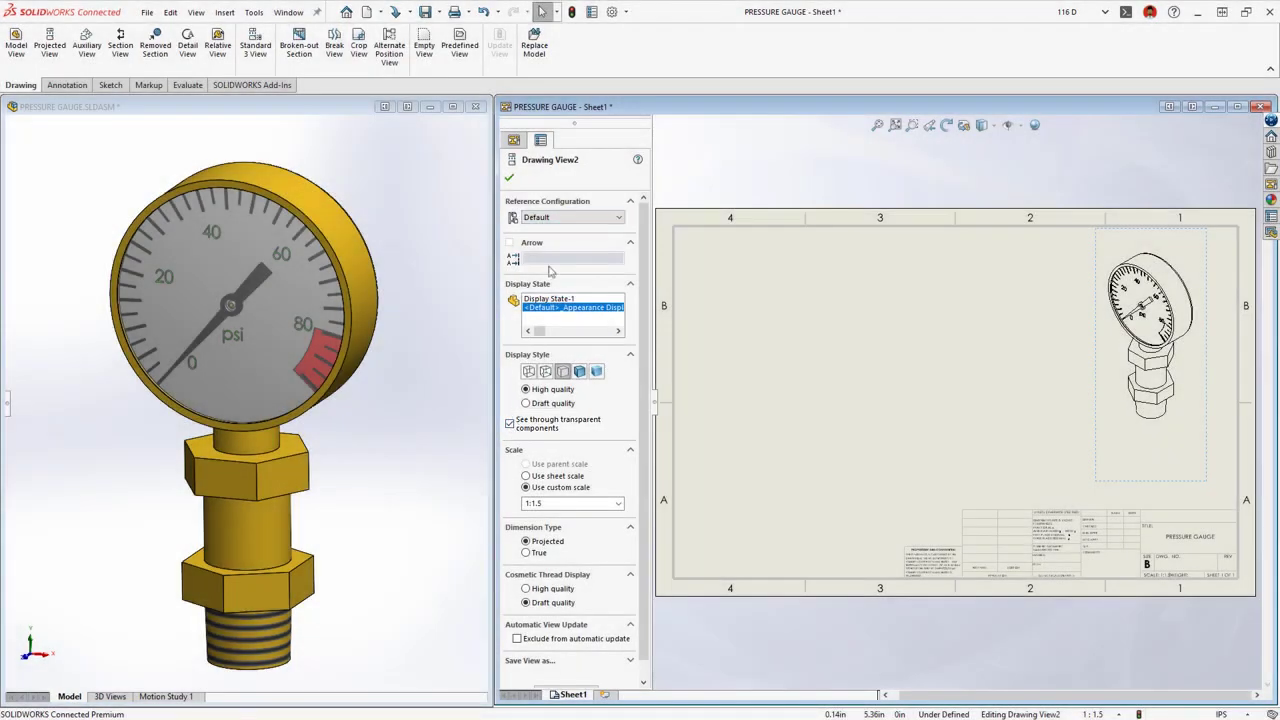
# Enable See through transparent components in HLR/HLV in the drawing's detailing document properties.
pyautogui.click(612, 12)
pyautogui.click(455, 124)
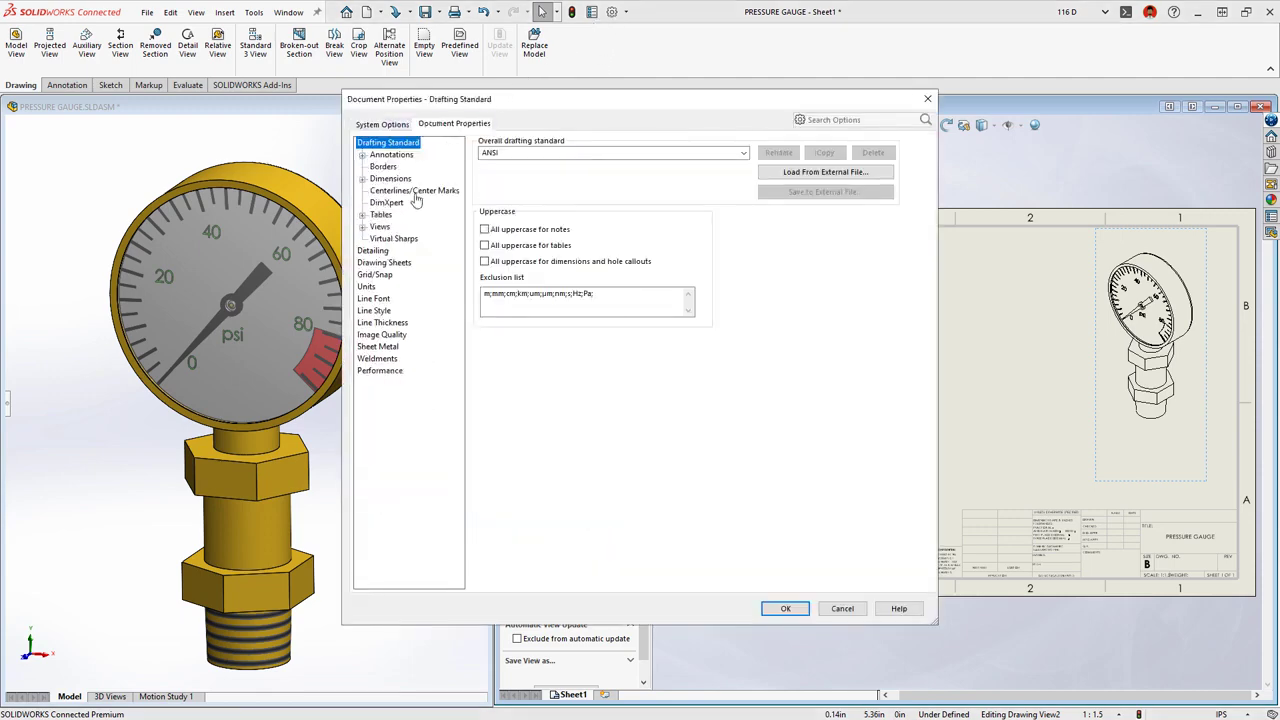
pyautogui.click(374, 251)
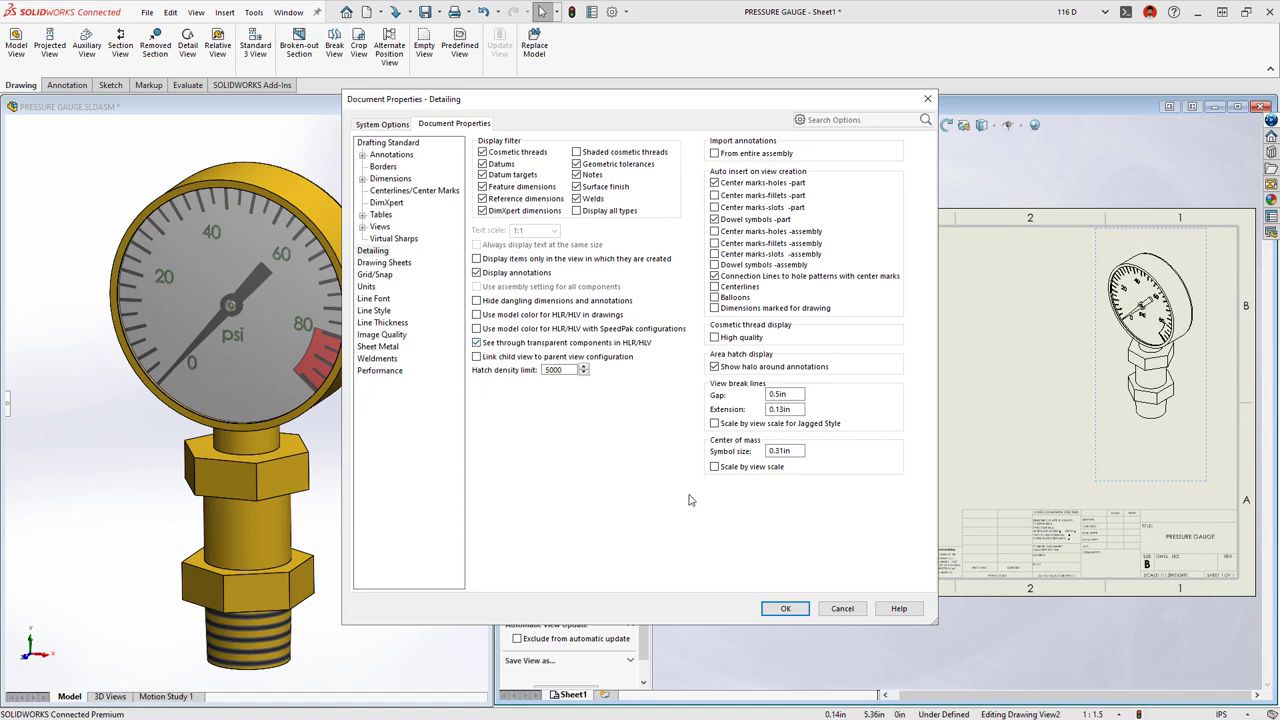
pyautogui.click(784, 609)
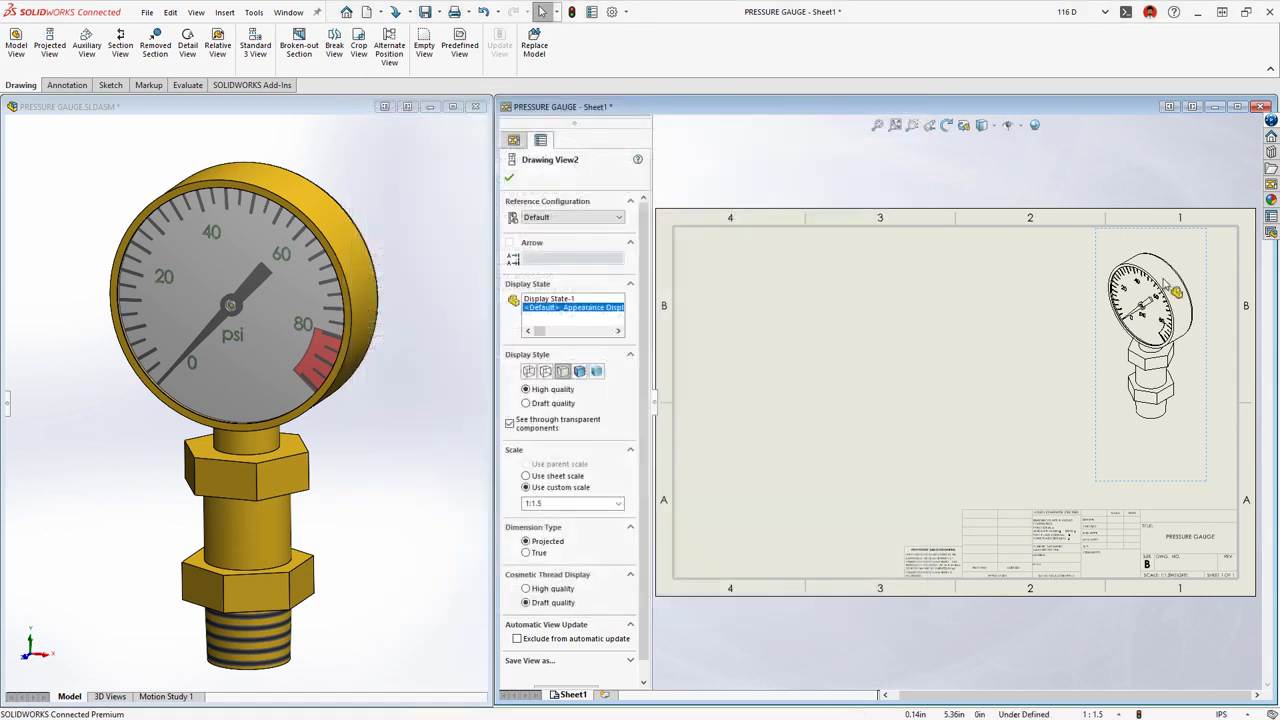
# Place a front view of the pressure gauge on the sheet and project a top view above it.
pyautogui.click(1271, 184)
pyautogui.moveTo(1148, 272)
pyautogui.mouseDown()
pyautogui.moveTo(868, 400)
pyautogui.moveTo(790, 456)
pyautogui.mouseUp()
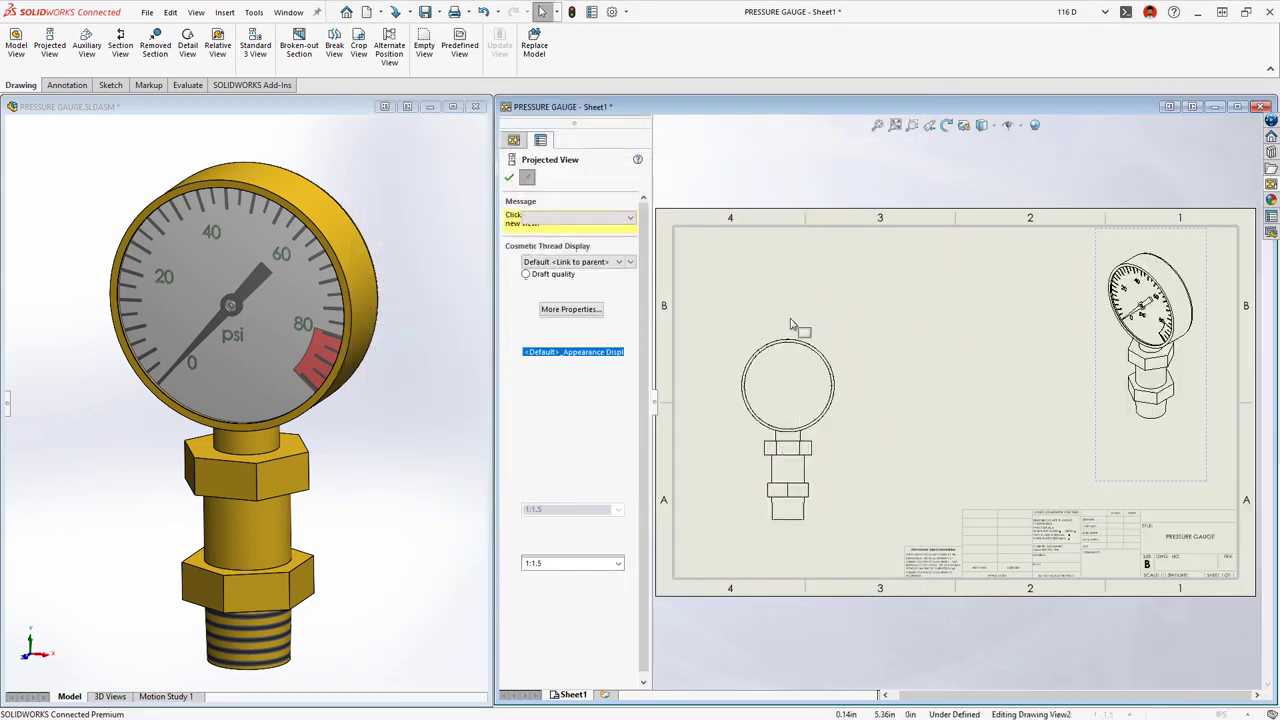
pyautogui.click(790, 273)
pyautogui.press('Escape')
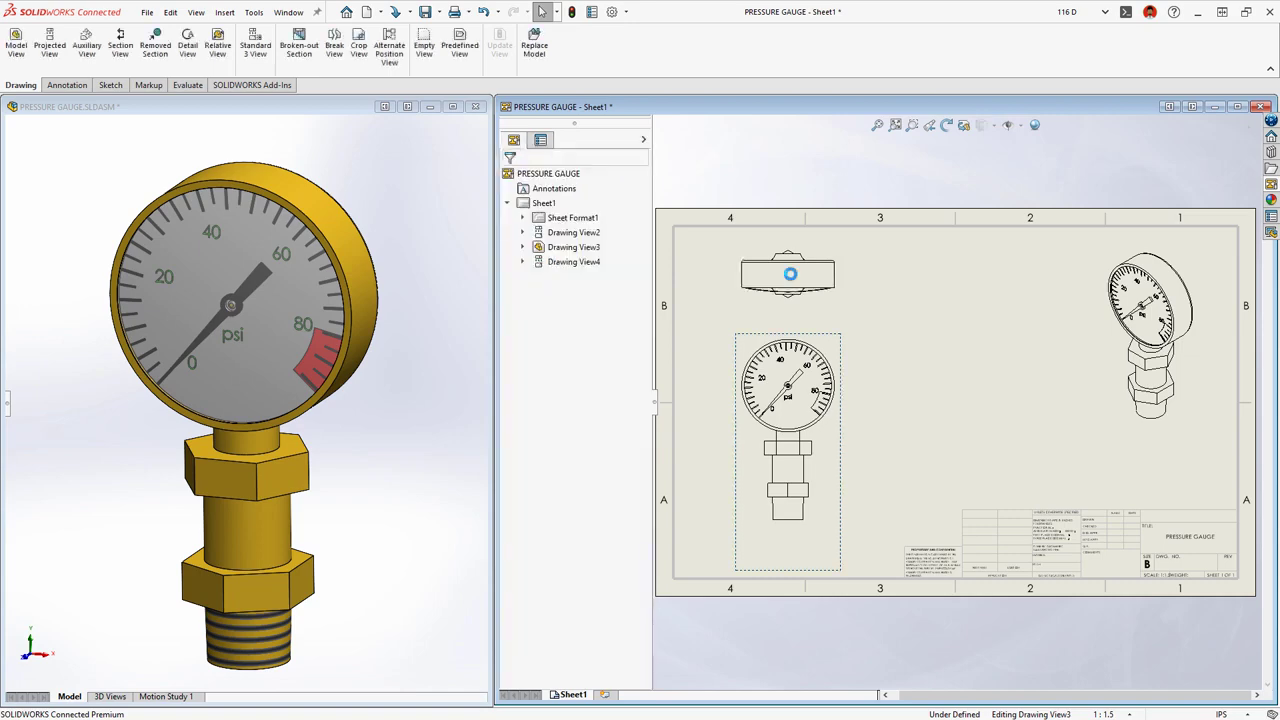
pyautogui.doubleClick(955, 107)
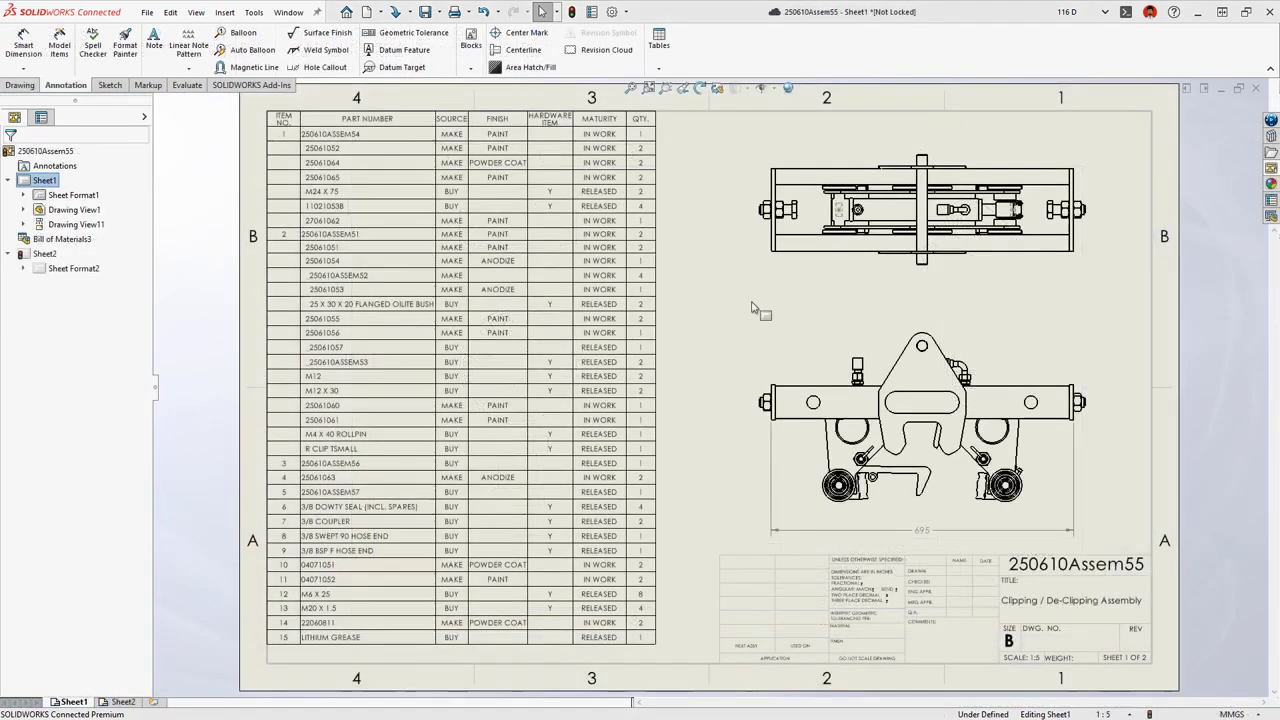
# Attach a balloon to the upper sloped edge of the attachment plate in the 250610Assem55 drawing's front view.
pyautogui.moveTo(757, 363); pyautogui.dragTo(897, 363, button='right')
pyautogui.click(897, 359)
pyautogui.click(776, 310)
pyautogui.press('Escape')
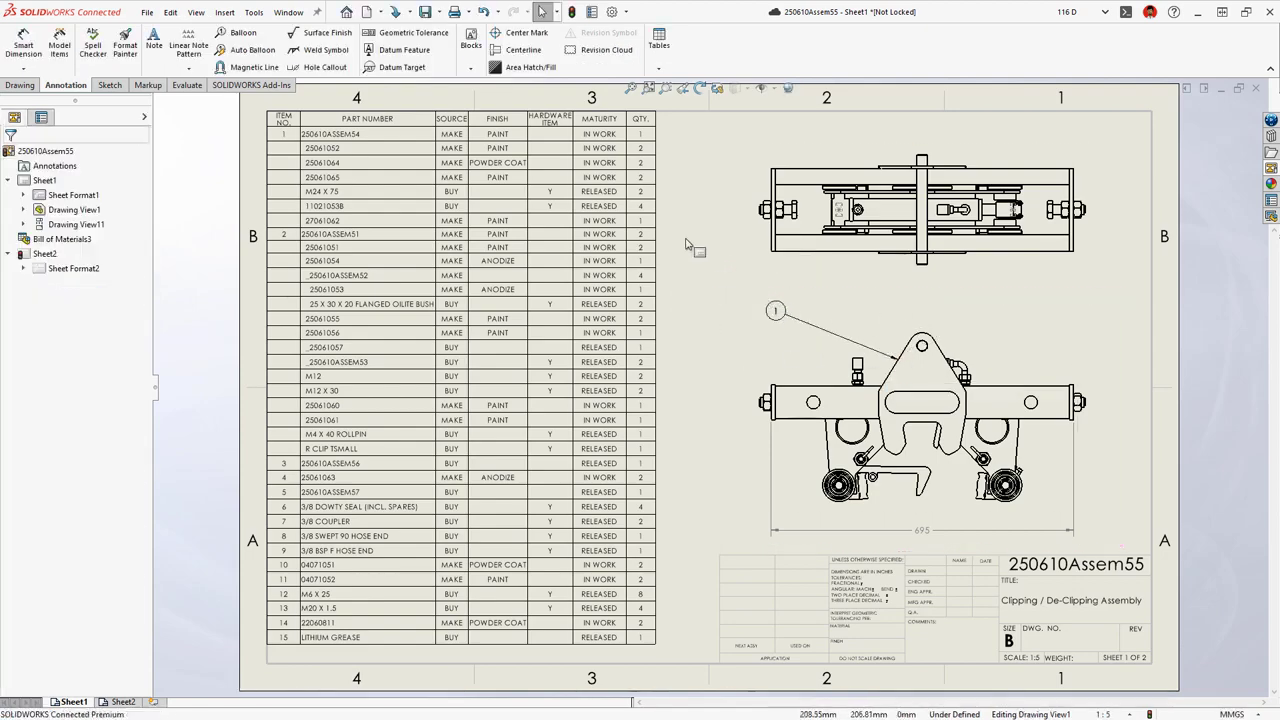
# Set the FINISH of part 25061064 to PAINT in the bill of materials.
pyautogui.click(492, 164)
pyautogui.rightClick(492, 164)
pyautogui.click(507, 332)
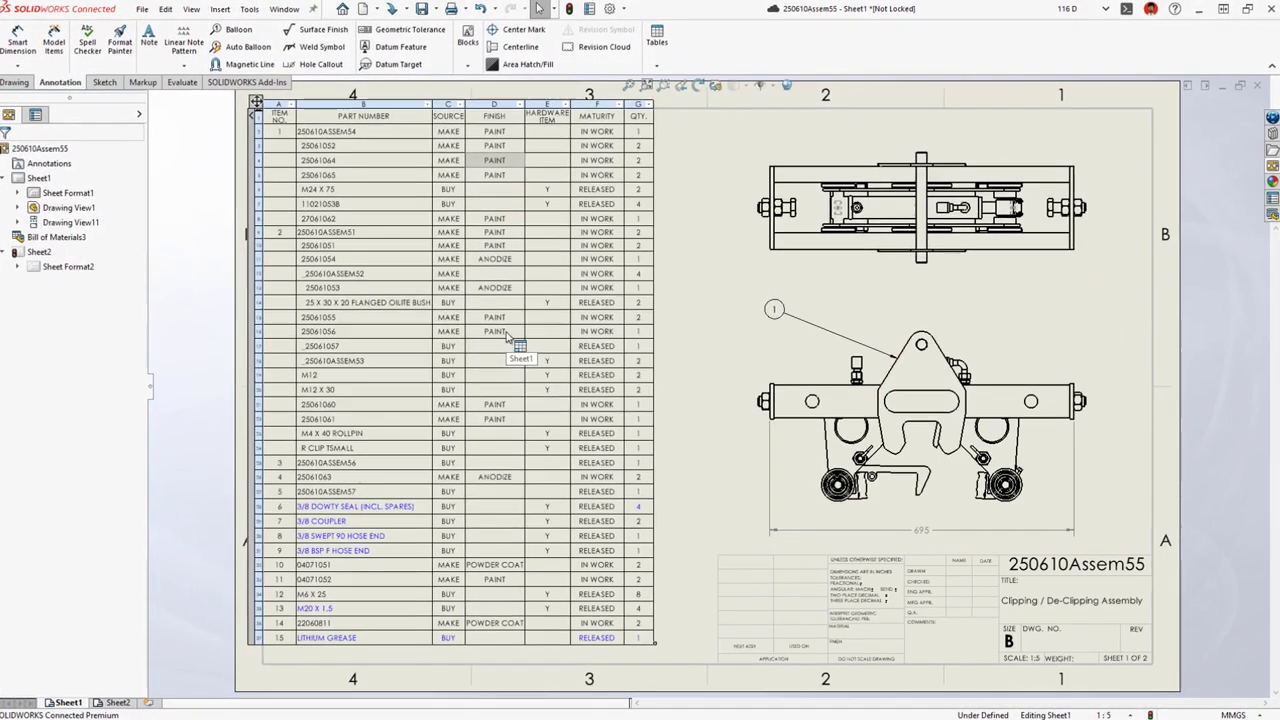
# Place the front view of part 25061064 with its DimXpert annotations on Sheet2 and project a side view from it.
pyautogui.click(123, 702)
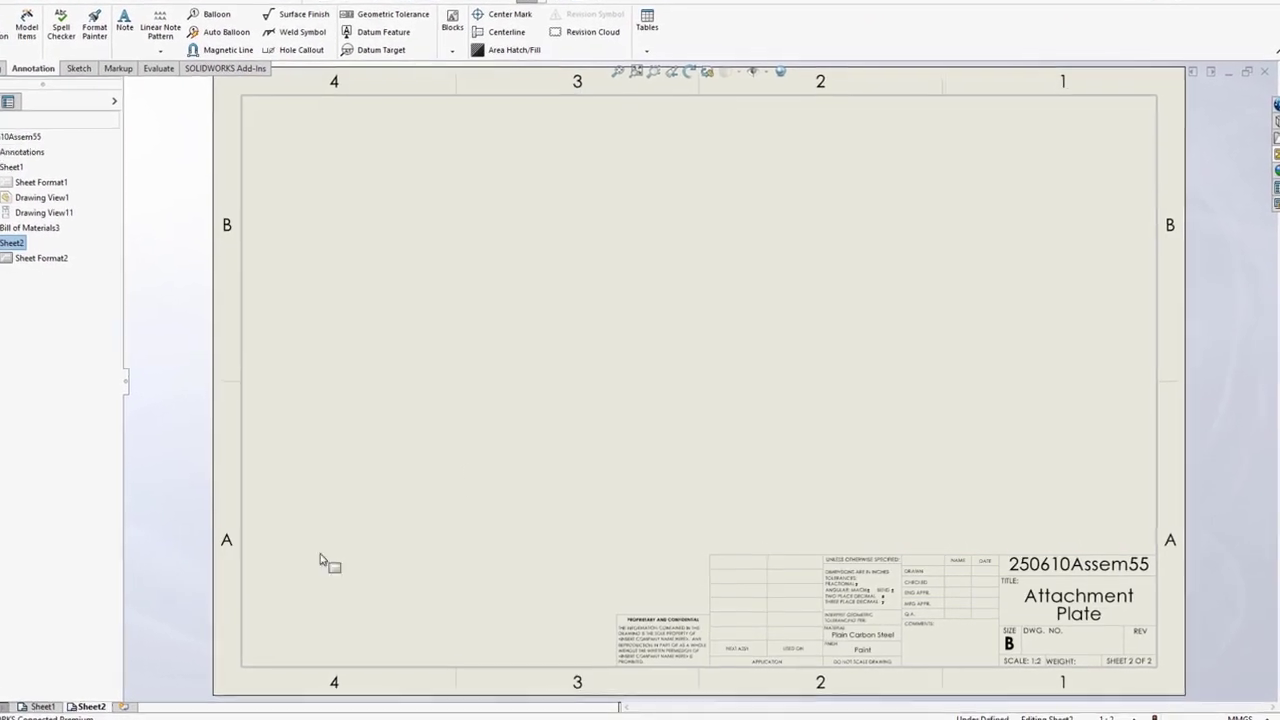
pyautogui.click(1276, 155)
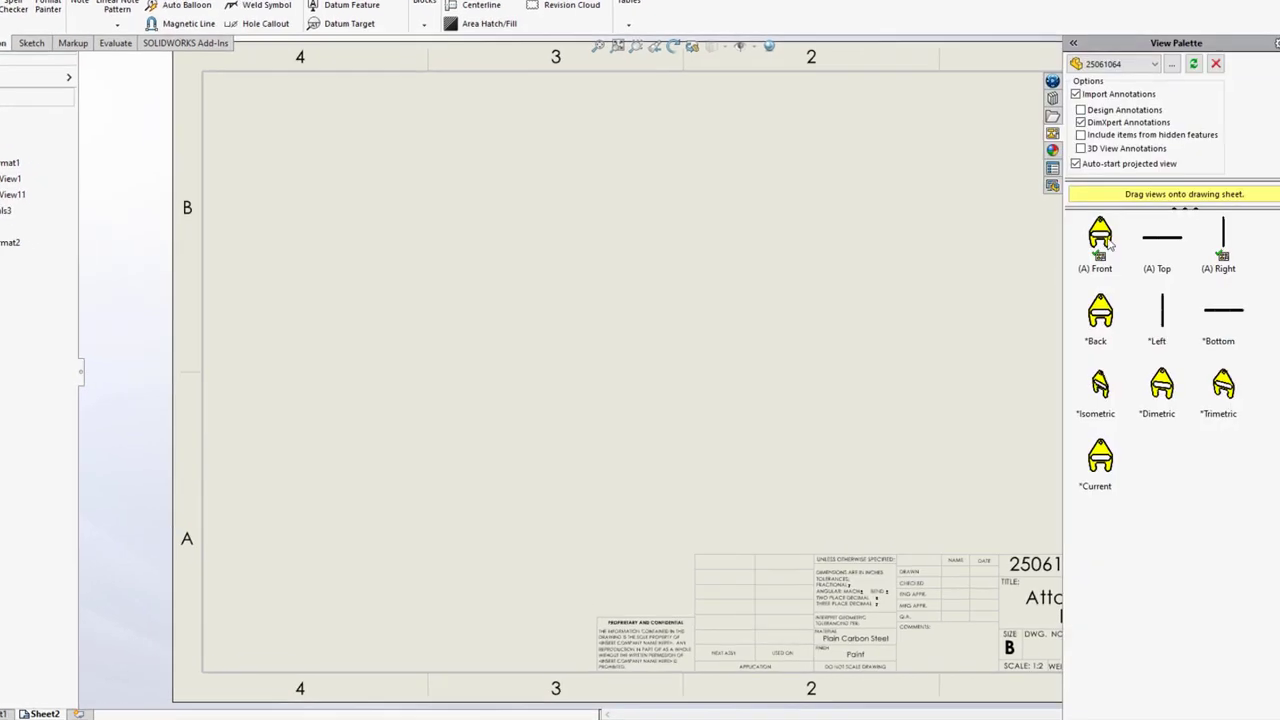
pyautogui.moveTo(1097, 262); pyautogui.dragTo(486, 368)
pyautogui.click(803, 367)
pyautogui.click(890, 329)
pyautogui.press('Escape')
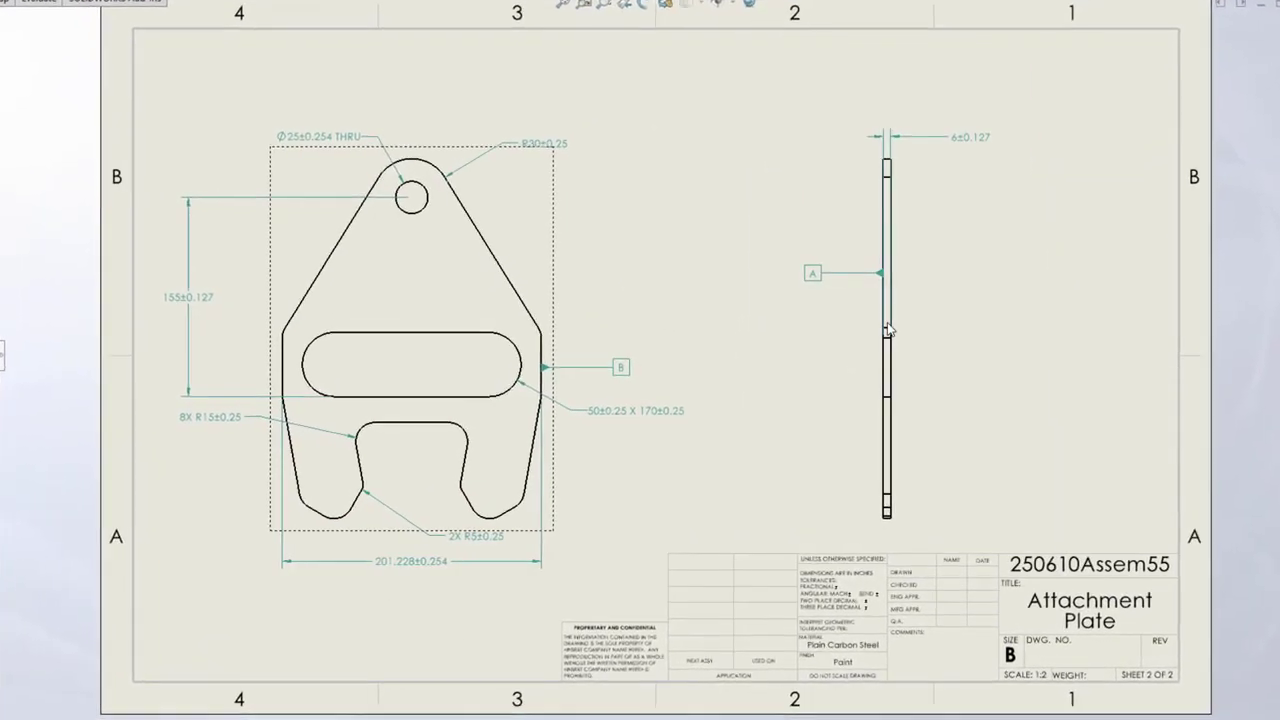
# Attach a position tolerance of .05 to the front view's slot, with maximum material condition and a 0.01 max tolerance.
pyautogui.click(529, 350)
pyautogui.click(612, 221)
pyautogui.click(702, 321)
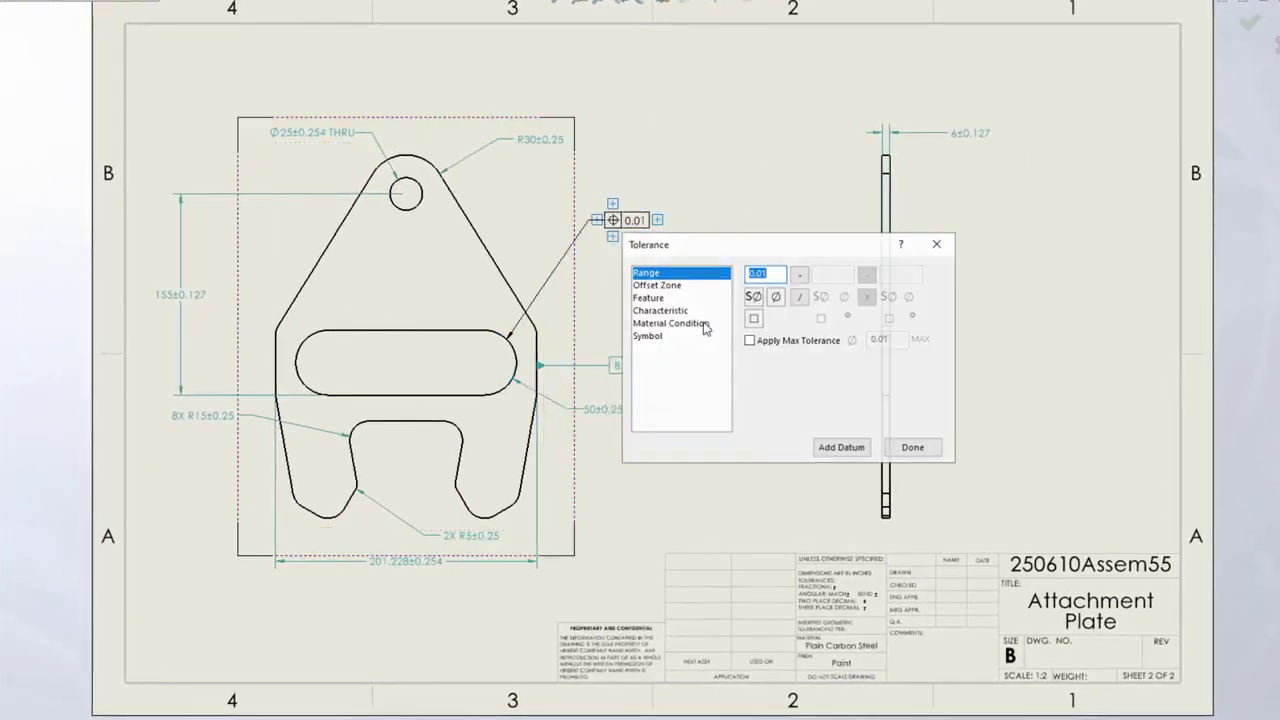
pyautogui.write('.05')
pyautogui.click(750, 340)
pyautogui.click(700, 325)
pyautogui.click(753, 273)
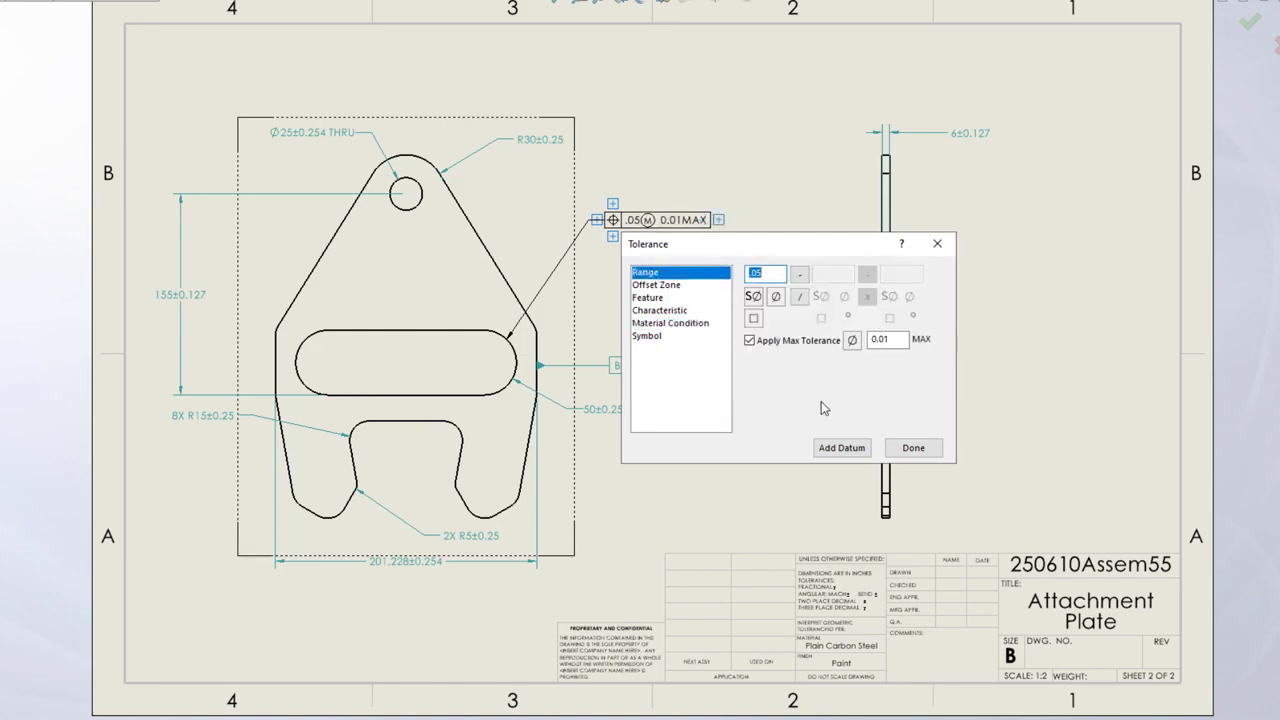
# Add datum A with the translation modifier and direction [2,1,1] to the slot's position tolerance.
pyautogui.click(841, 447)
pyautogui.press('Return')
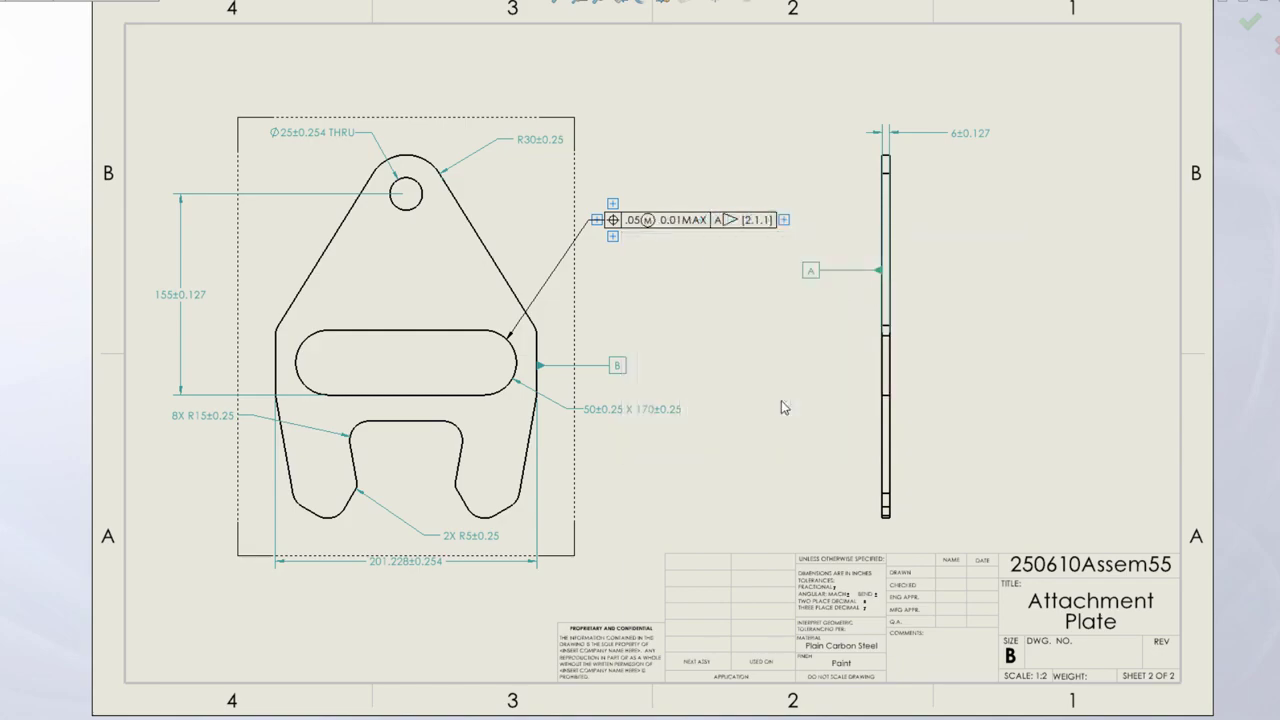
pyautogui.click(781, 400)
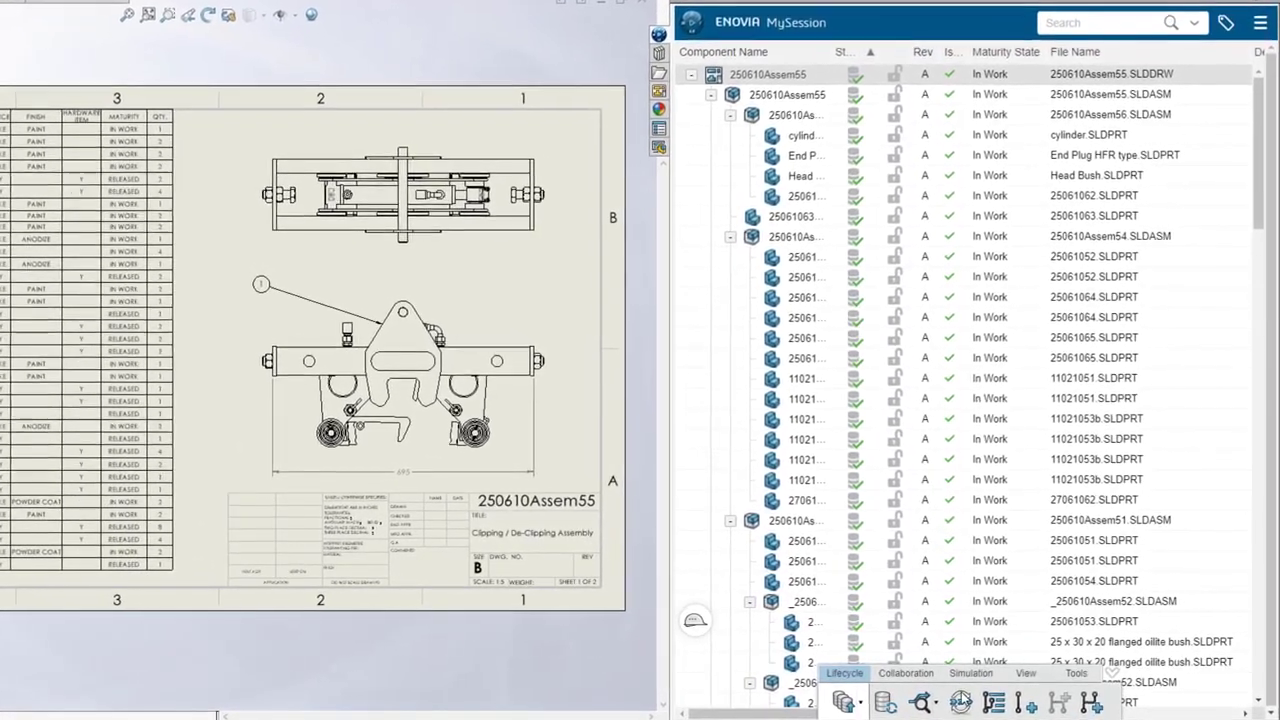
# Freeze the 250610Assem55 drawing's maturity state in ENOVIA MySession.
pyautogui.click(960, 701)
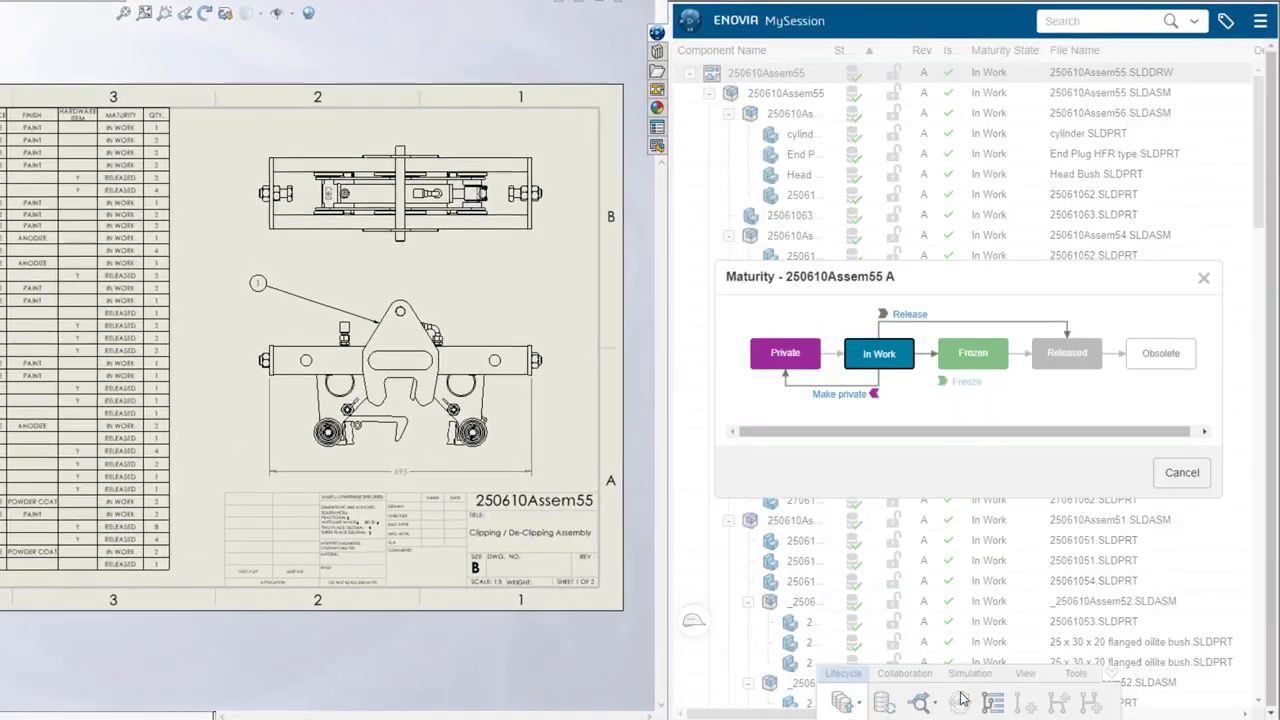
pyautogui.click(968, 383)
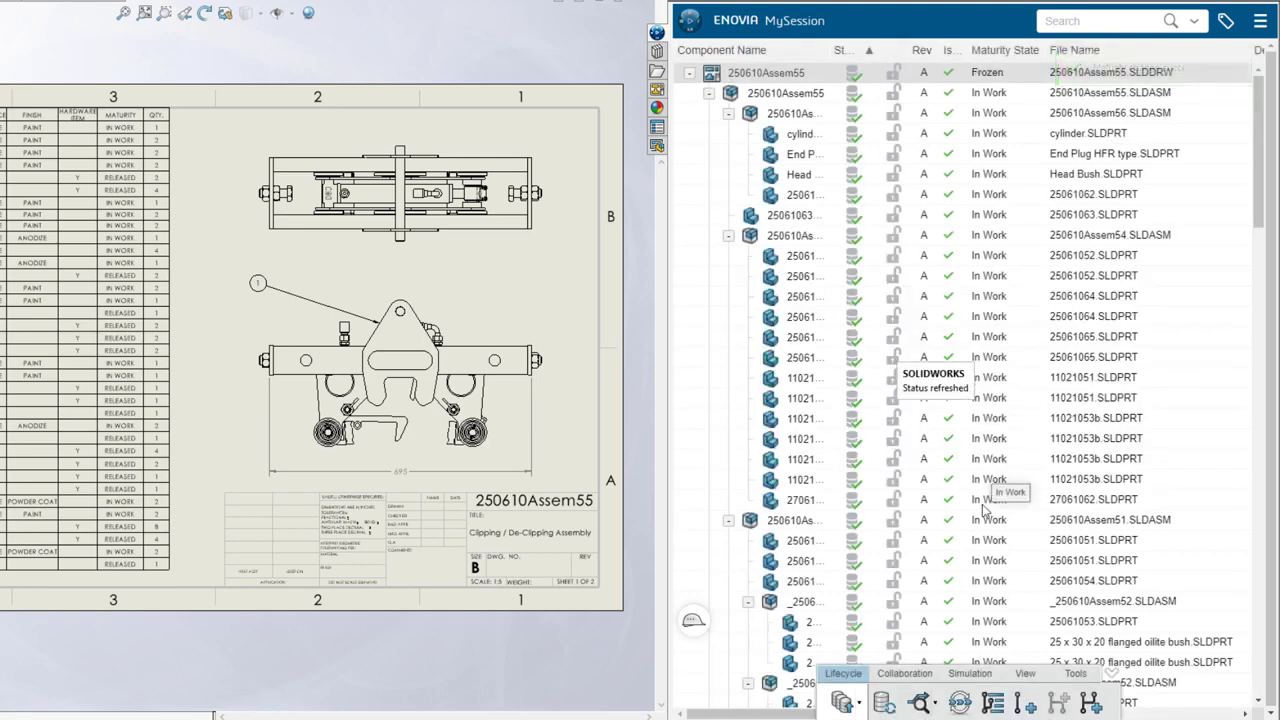
# Open the 250610Assem55 drawing's information and reply "Done!" to the comment asking to prepare the drawing for release.
pyautogui.click(1023, 675)
pyautogui.click(1046, 705)
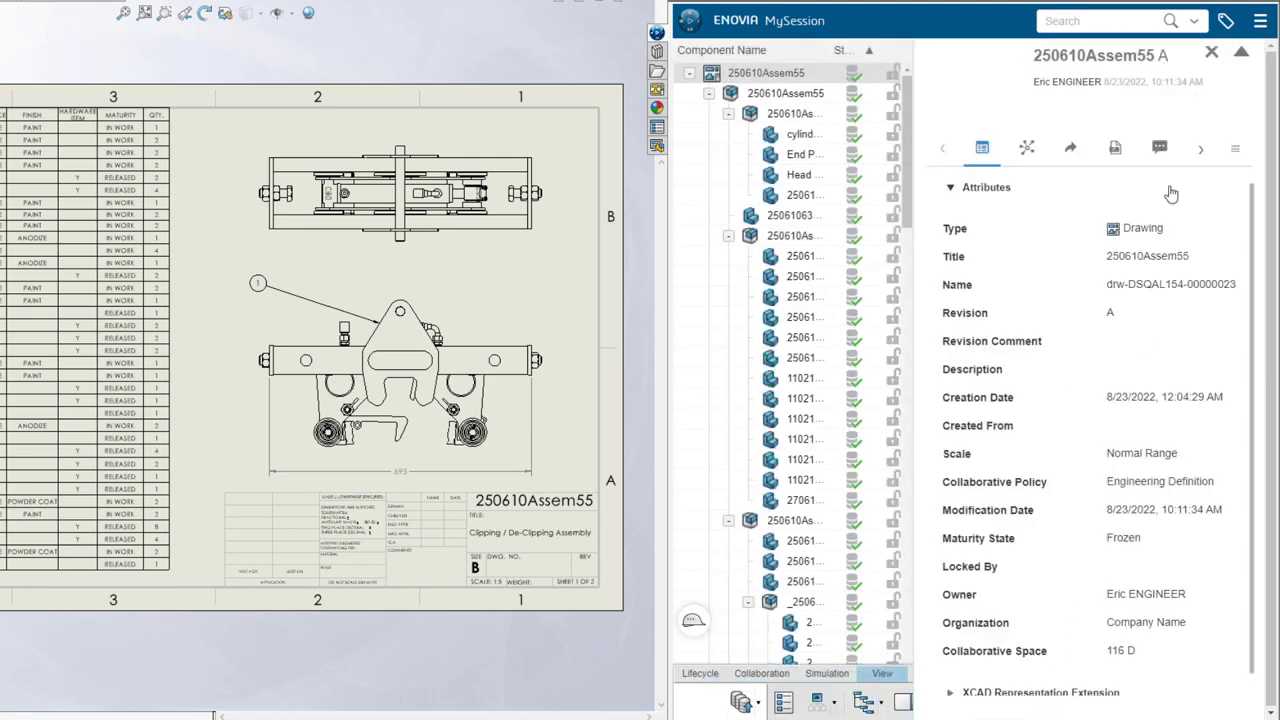
pyautogui.click(1162, 150)
pyautogui.click(990, 269)
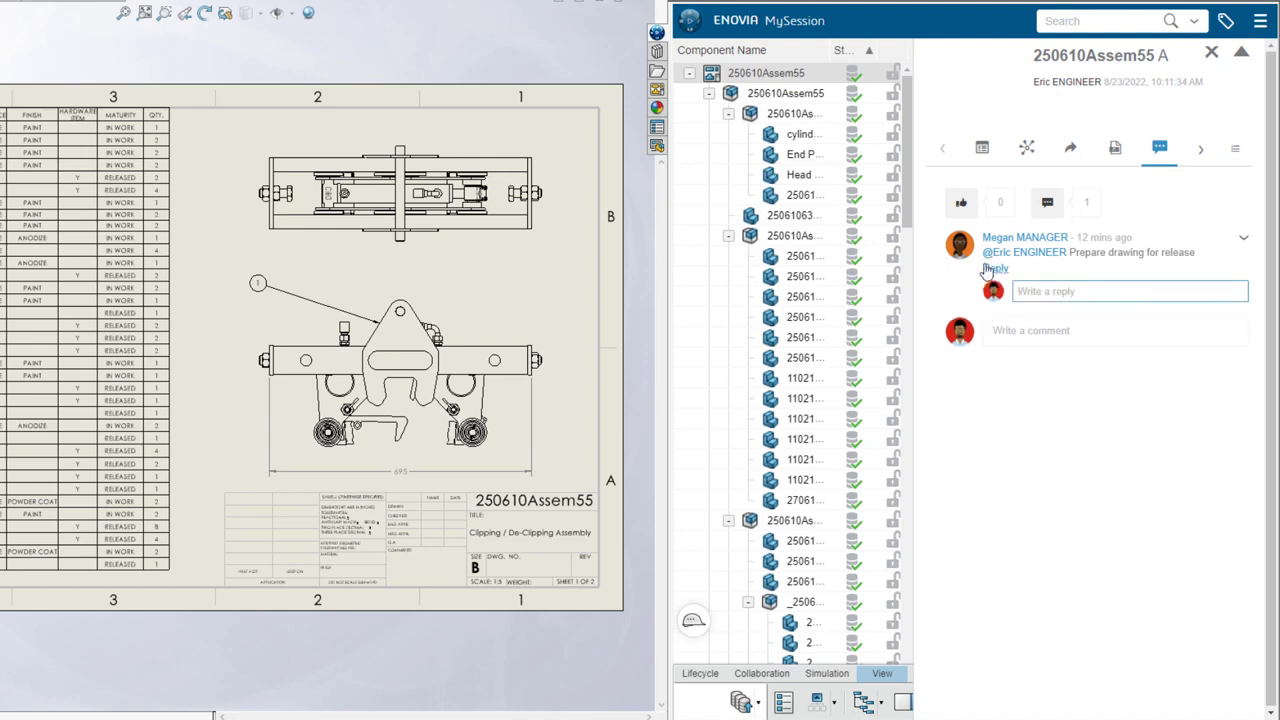
pyautogui.click(1237, 291)
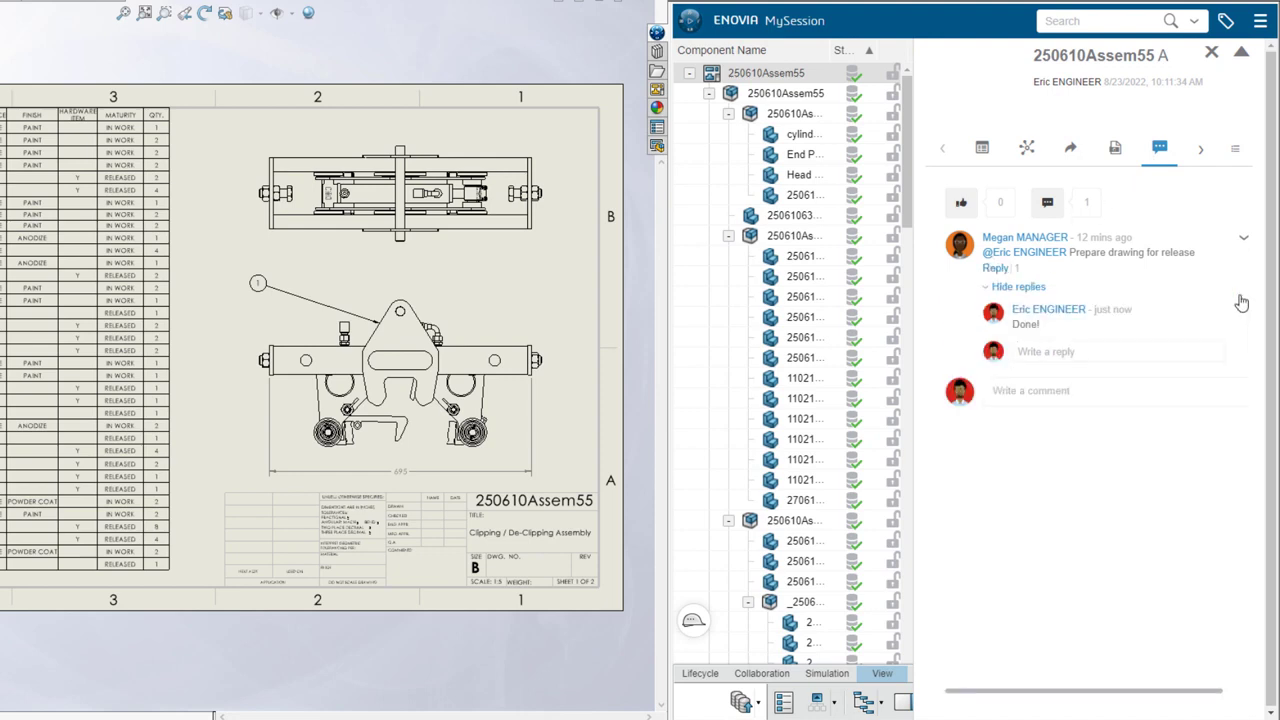